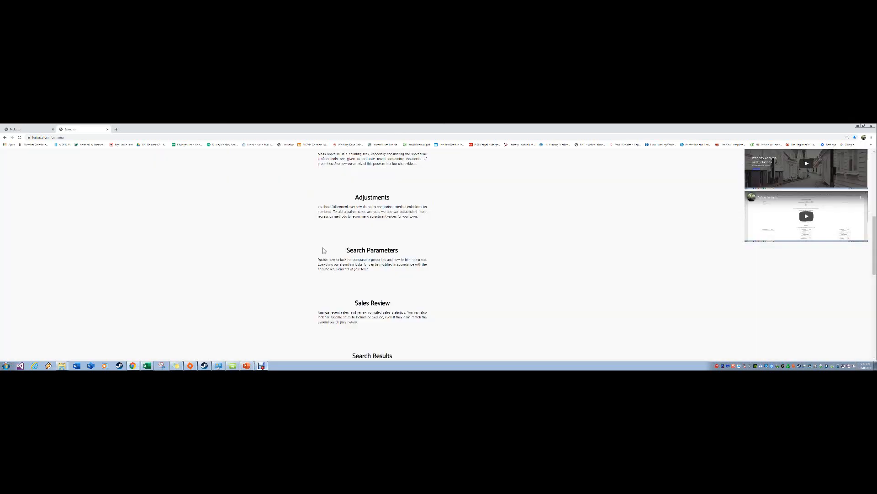
Switch from the Lojik home page to the Evaluator and look over its Search, Adjustments, Sales, Results and Detailed pages.
{"action": "scroll", "coordinate": [447, 222], "scroll_direction": "up", "scroll_amount": 15}
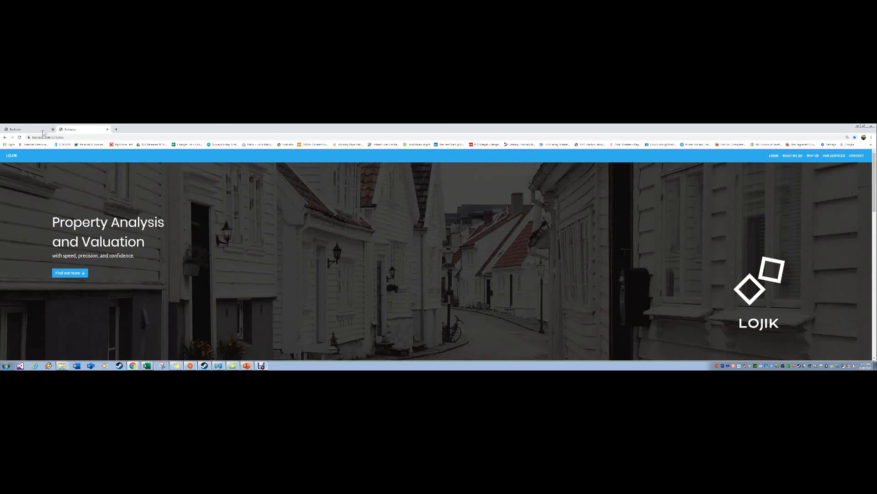
{"action": "left_click", "coordinate": [33, 131]}
{"action": "left_click", "coordinate": [218, 154]}
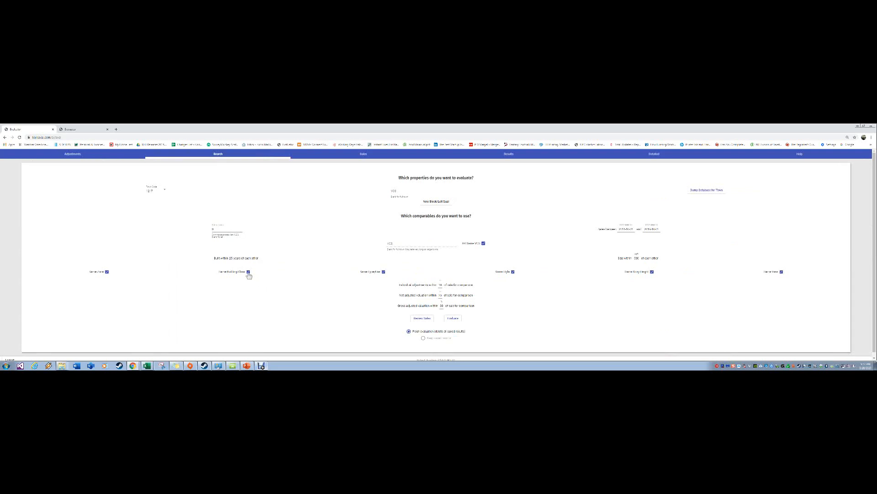
{"action": "left_click", "coordinate": [73, 155]}
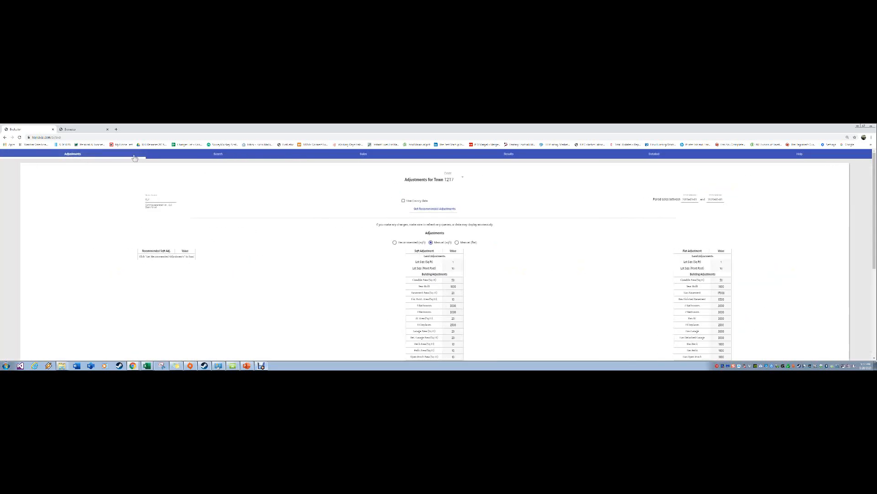
{"action": "left_click", "coordinate": [217, 154]}
{"action": "left_click", "coordinate": [358, 155]}
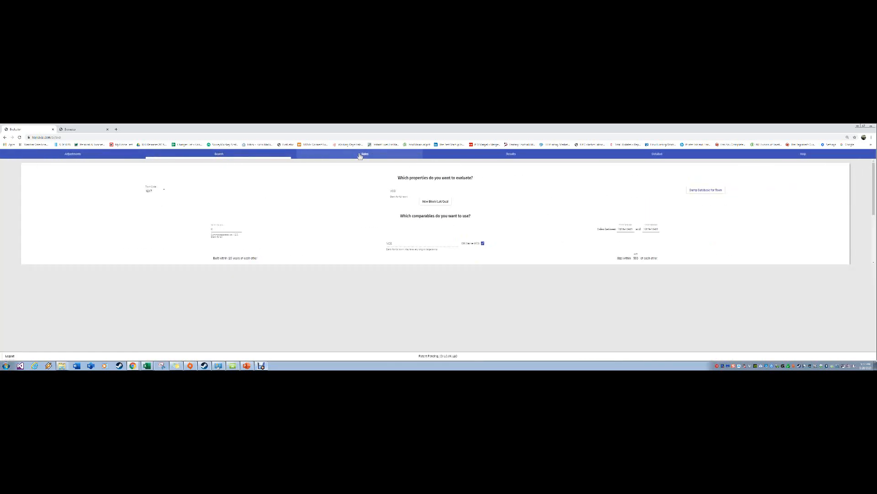
{"action": "left_click", "coordinate": [517, 155]}
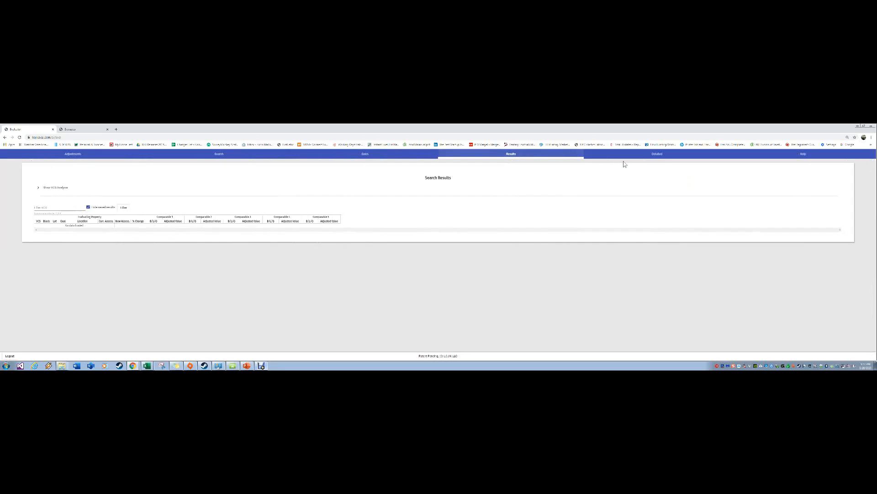
{"action": "left_click", "coordinate": [657, 154]}
Open the Evaluator User Guide and read from the overview through the Sales Analysis section to Set Adjustments.
{"action": "left_click", "coordinate": [809, 154]}
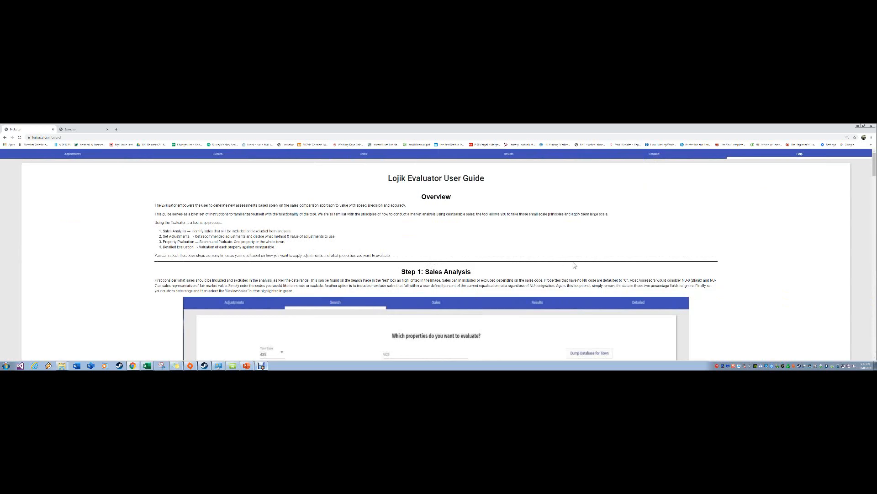
{"action": "scroll", "coordinate": [480, 251], "scroll_direction": "down", "scroll_amount": 2}
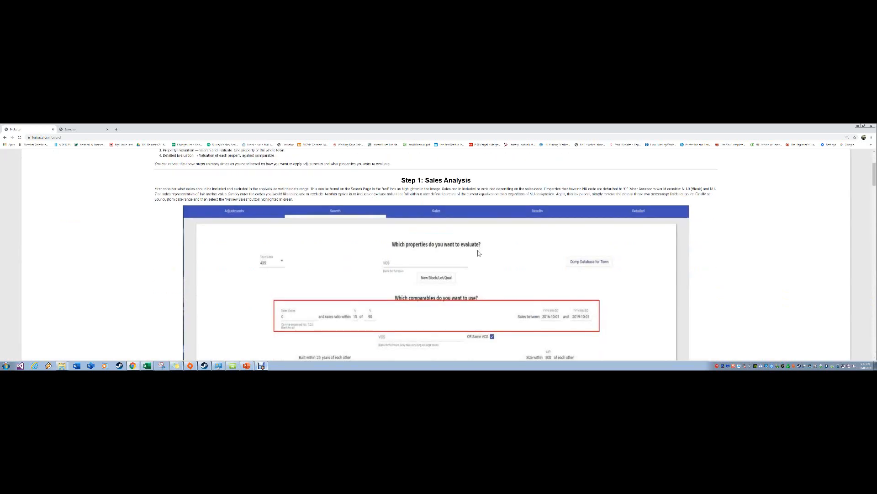
{"action": "scroll", "coordinate": [478, 253], "scroll_direction": "up", "scroll_amount": 1}
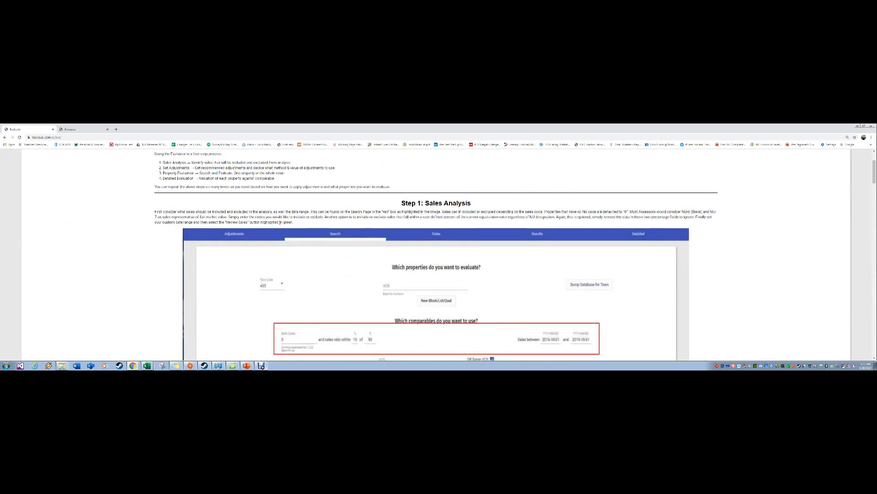
{"action": "scroll", "coordinate": [389, 218], "scroll_direction": "down", "scroll_amount": 2}
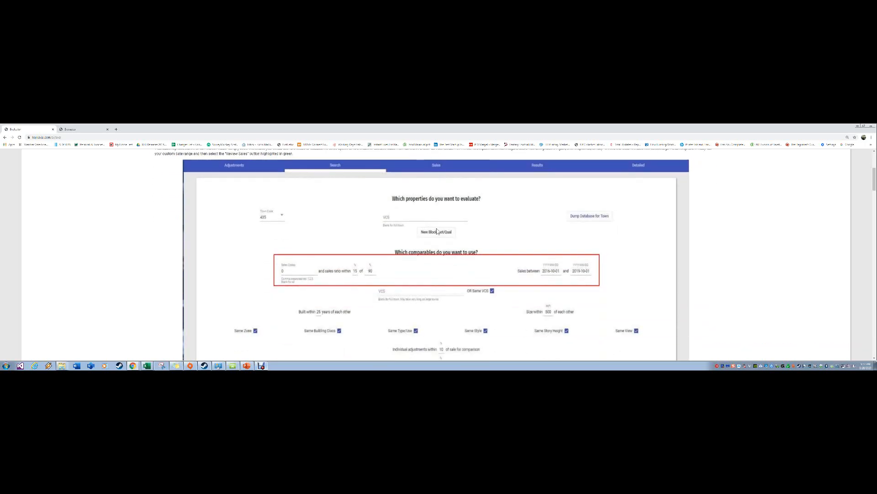
{"action": "scroll", "coordinate": [437, 235], "scroll_direction": "down", "scroll_amount": 1}
{"action": "scroll", "coordinate": [437, 238], "scroll_direction": "down", "scroll_amount": 2}
{"action": "scroll", "coordinate": [437, 241], "scroll_direction": "down", "scroll_amount": 3}
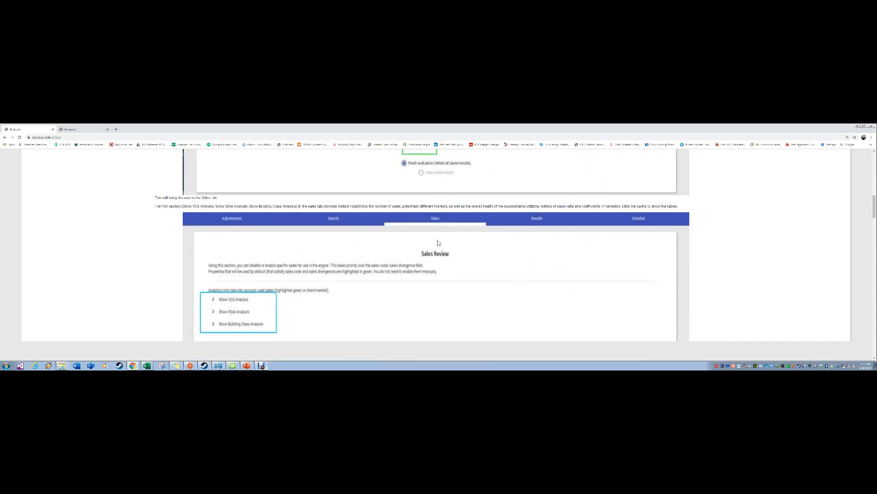
{"action": "scroll", "coordinate": [437, 244], "scroll_direction": "down", "scroll_amount": 2}
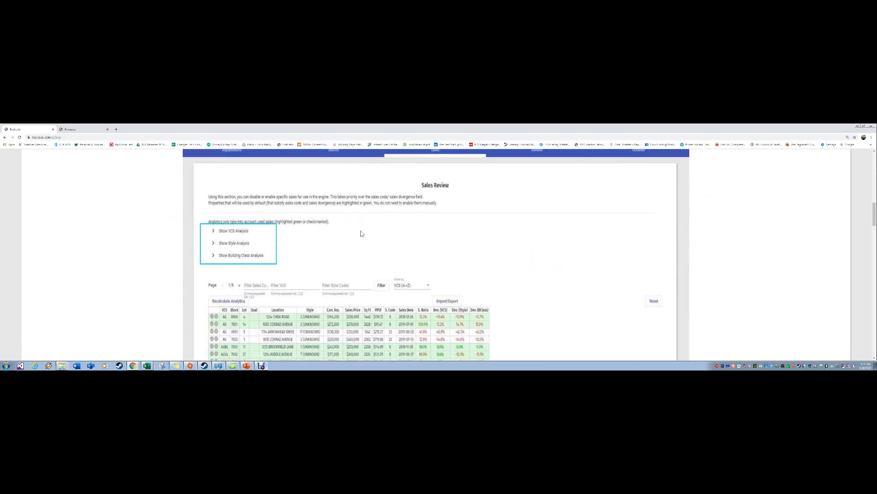
{"action": "scroll", "coordinate": [415, 249], "scroll_direction": "down", "scroll_amount": 7}
{"action": "scroll", "coordinate": [437, 245], "scroll_direction": "down", "scroll_amount": 2}
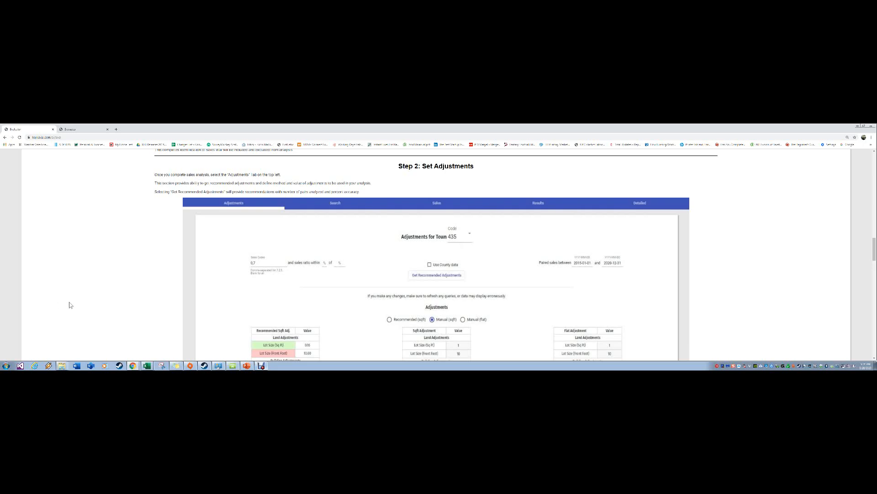
{"action": "scroll", "coordinate": [70, 303], "scroll_direction": "up", "scroll_amount": 10}
{"action": "scroll", "coordinate": [358, 221], "scroll_direction": "up", "scroll_amount": 5}
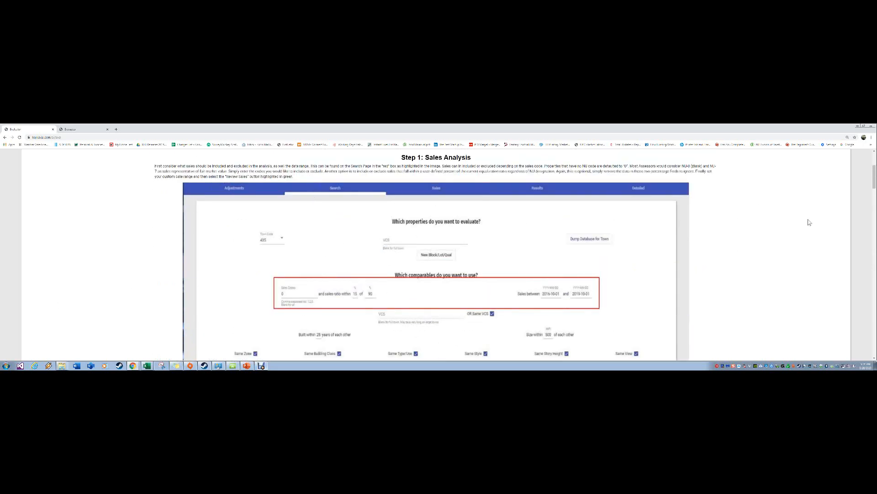
{"action": "scroll", "coordinate": [809, 220], "scroll_direction": "up", "scroll_amount": 5}
Examine the search parameters, the manual and flat adjustment tables for town 1217, and the save/load adjustments section.
{"action": "left_click", "coordinate": [219, 157]}
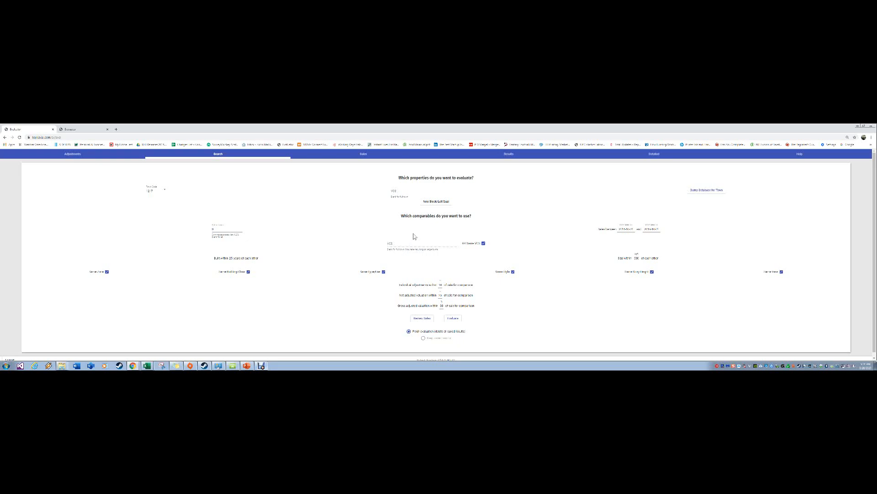
{"action": "left_click", "coordinate": [75, 157]}
{"action": "scroll", "coordinate": [525, 229], "scroll_direction": "down", "scroll_amount": 3}
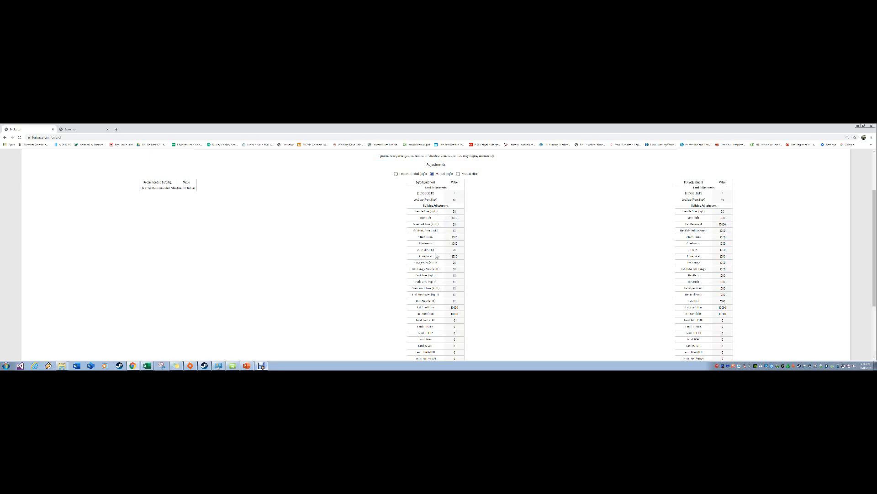
{"action": "scroll", "coordinate": [450, 256], "scroll_direction": "down", "scroll_amount": 1}
{"action": "scroll", "coordinate": [450, 258], "scroll_direction": "down", "scroll_amount": 2}
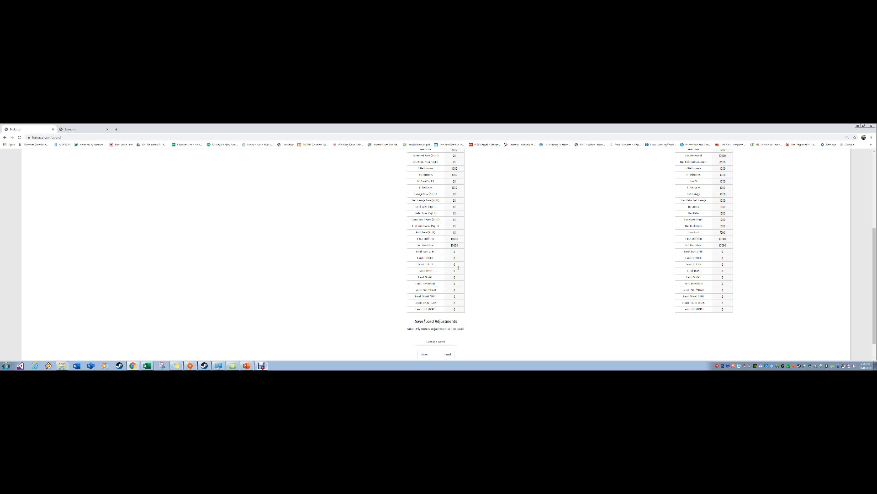
{"action": "scroll", "coordinate": [472, 273], "scroll_direction": "up", "scroll_amount": 3}
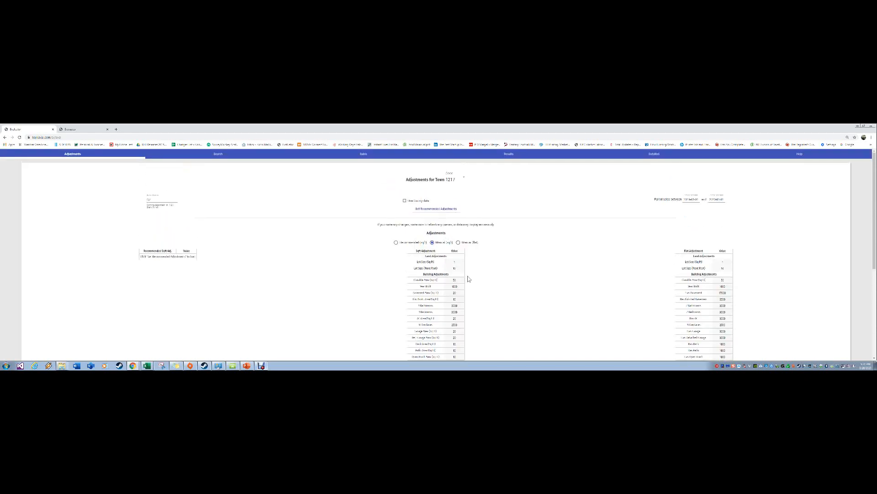
Get the recommended adjustments for town 1217 and compare them with the manual square-foot values.
{"action": "left_click", "coordinate": [439, 210]}
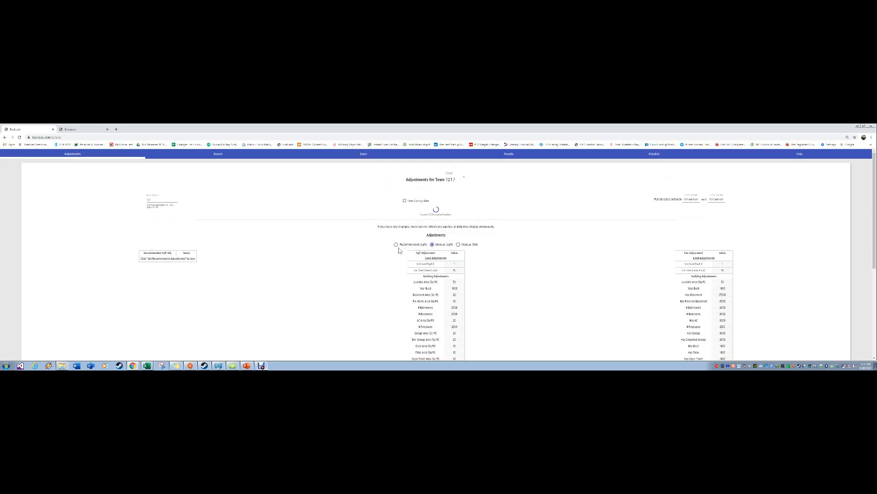
{"action": "scroll", "coordinate": [374, 243], "scroll_direction": "down", "scroll_amount": 3}
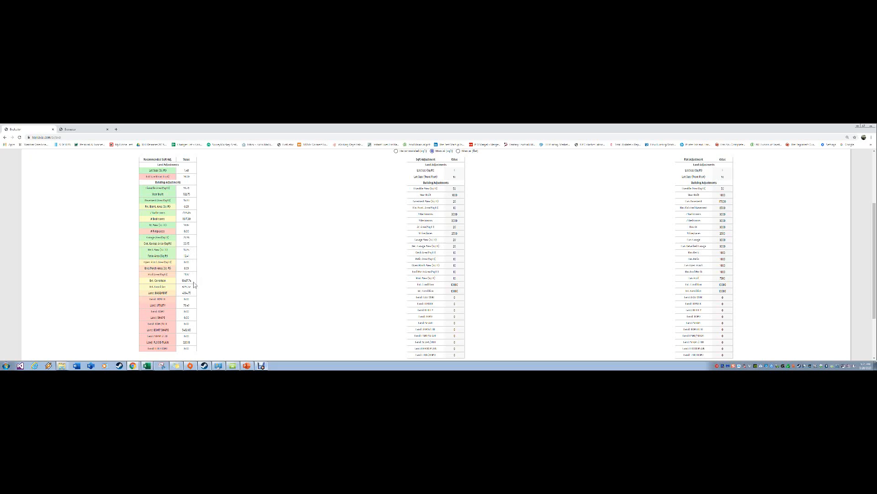
{"action": "mouse_move", "coordinate": [181, 283]}
{"action": "scroll", "coordinate": [186, 299], "scroll_direction": "up", "scroll_amount": 3}
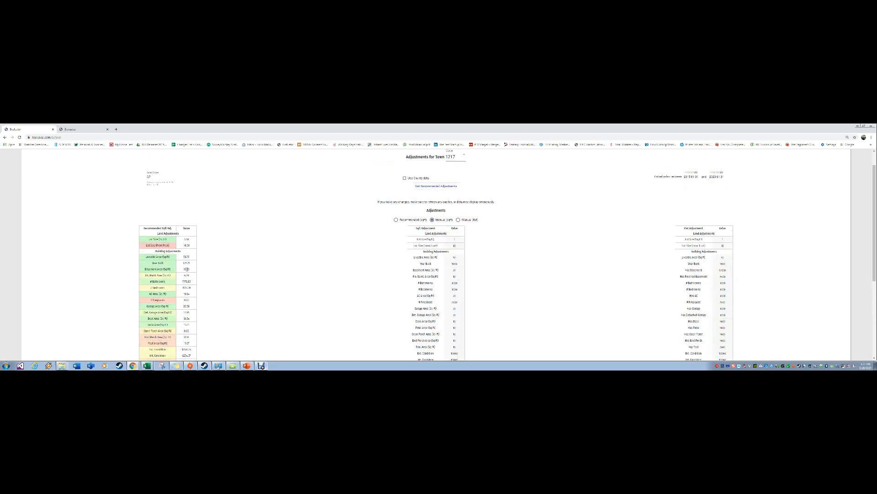
{"action": "scroll", "coordinate": [187, 269], "scroll_direction": "down", "scroll_amount": 1}
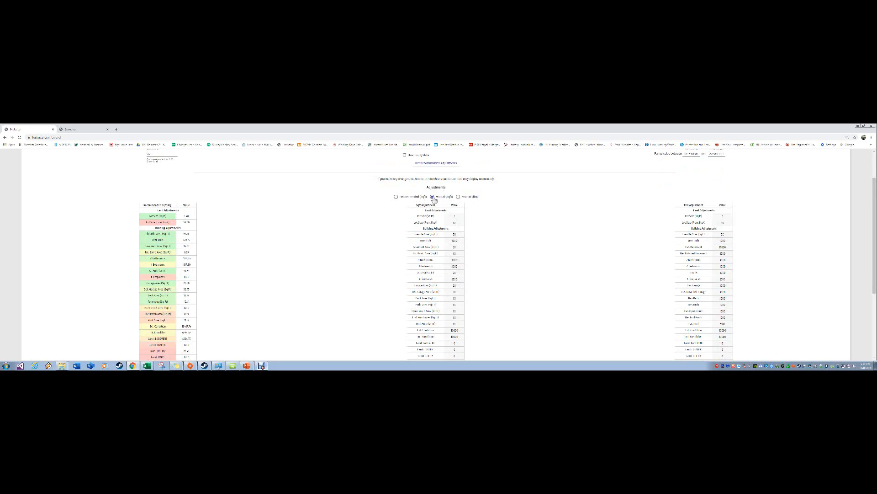
{"action": "scroll", "coordinate": [511, 256], "scroll_direction": "down", "scroll_amount": 2}
{"action": "scroll", "coordinate": [496, 250], "scroll_direction": "up", "scroll_amount": 2}
{"action": "scroll", "coordinate": [226, 248], "scroll_direction": "down", "scroll_amount": 5}
{"action": "scroll", "coordinate": [474, 235], "scroll_direction": "up", "scroll_amount": 4}
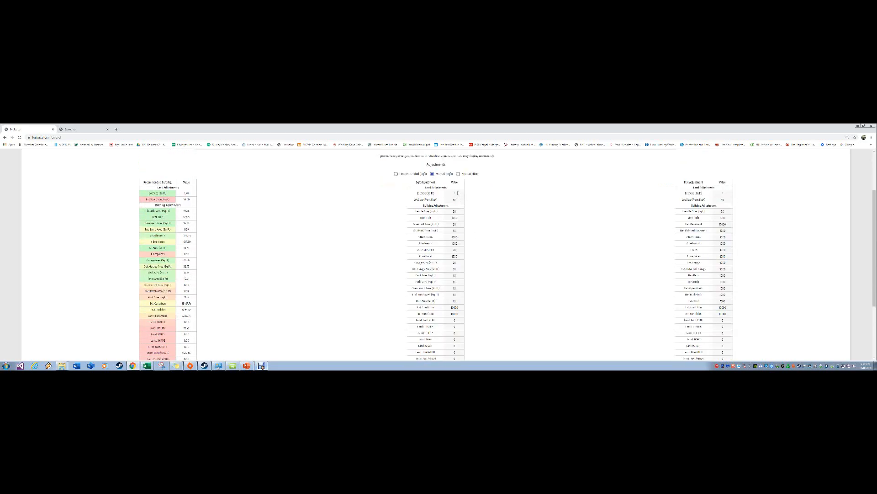
Edit the manual square-foot adjustments for the main building features, such as livable area, year built, basement and bathrooms.
{"action": "left_click", "coordinate": [458, 192]}
{"action": "left_click_drag", "start_coordinate": [460, 211], "coordinate": [410, 221]}
{"action": "key", "text": "Tab"}
{"action": "type", "text": "8"}
{"action": "key", "text": "Tab"}
{"action": "key", "text": "Tab"}
{"action": "key", "text": "Tab"}
{"action": "type", "text": "7"}
{"action": "key", "text": "Tab"}
{"action": "type", "text": "5"}
{"action": "key", "text": "Tab"}
{"action": "key", "text": "Tab"}
{"action": "key", "text": "BackSpace"}
{"action": "key", "text": "Tab"}
{"action": "key", "text": "Tab"}
Edit the remaining manual square-foot adjustments, covering the decks, patio, porches, pool and condition rows.
{"action": "type", "text": "0"}
{"action": "key", "text": "Tab"}
{"action": "key", "text": "Tab"}
{"action": "key", "text": "Tab"}
{"action": "type", "text": "5"}
{"action": "key", "text": "Tab"}
{"action": "key", "text": "shift+Tab"}
{"action": "type", "text": "3"}
{"action": "key", "text": "Tab"}
{"action": "type", "text": "0"}
{"action": "key", "text": "Tab"}
Review the settings name field for saving adjustments and check the edited manual values against the recommended ones.
{"action": "scroll", "coordinate": [233, 246], "scroll_direction": "down", "scroll_amount": 5}
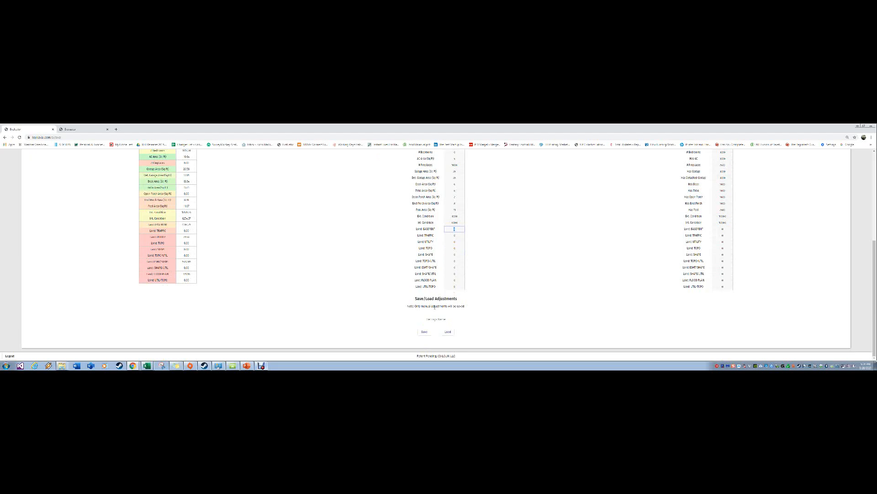
{"action": "left_click", "coordinate": [432, 319]}
{"action": "scroll", "coordinate": [481, 286], "scroll_direction": "up", "scroll_amount": 5}
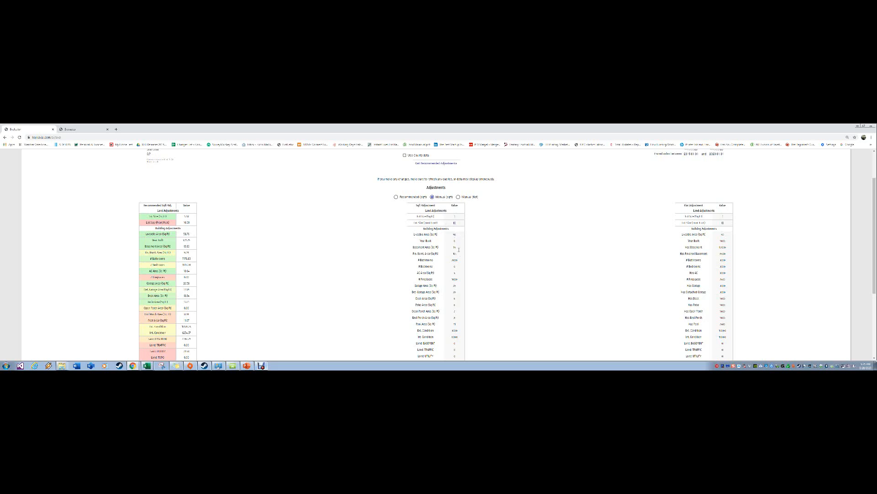
{"action": "scroll", "coordinate": [420, 261], "scroll_direction": "down", "scroll_amount": 3}
{"action": "scroll", "coordinate": [388, 265], "scroll_direction": "up", "scroll_amount": 3}
{"action": "scroll", "coordinate": [418, 284], "scroll_direction": "down", "scroll_amount": 2}
{"action": "scroll", "coordinate": [418, 285], "scroll_direction": "down", "scroll_amount": 1}
{"action": "scroll", "coordinate": [475, 295], "scroll_direction": "up", "scroll_amount": 5}
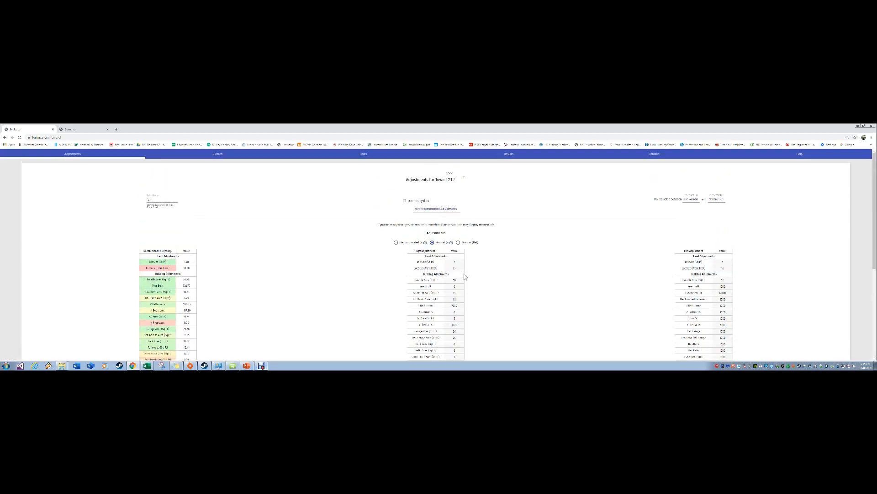
Set the comparable sales period to start on 2018-01-01 and end on December 31, and generate the sales review.
{"action": "left_click", "coordinate": [218, 155]}
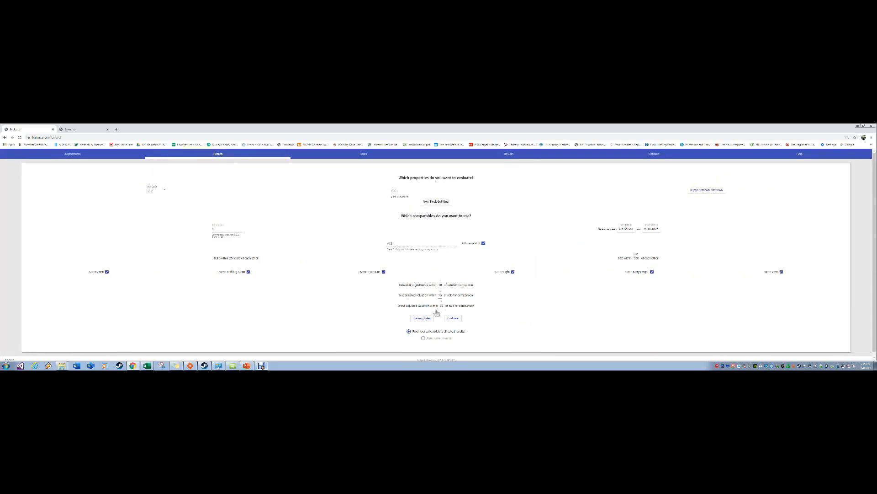
{"action": "left_click", "coordinate": [223, 233]}
{"action": "triple_click", "coordinate": [627, 229]}
{"action": "type", "text": "2018-01-012"}
{"action": "key", "text": "BackSpace"}
{"action": "left_click", "coordinate": [652, 229]}
{"action": "left_click_drag", "start_coordinate": [652, 229], "coordinate": [680, 237]}
{"action": "type", "text": "12-31"}
{"action": "left_click", "coordinate": [422, 318]}
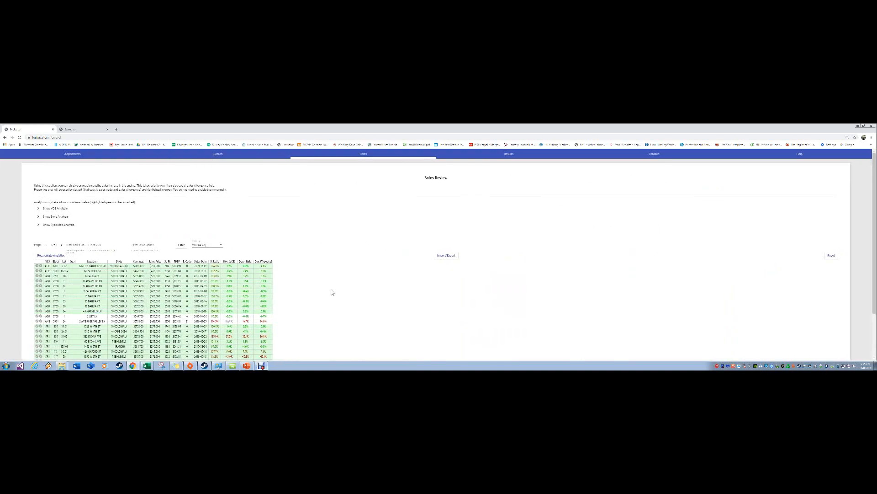
Examine the sales codes in the Sales Review table and page through the list of sales.
{"action": "scroll", "coordinate": [254, 274], "scroll_direction": "down", "scroll_amount": 3}
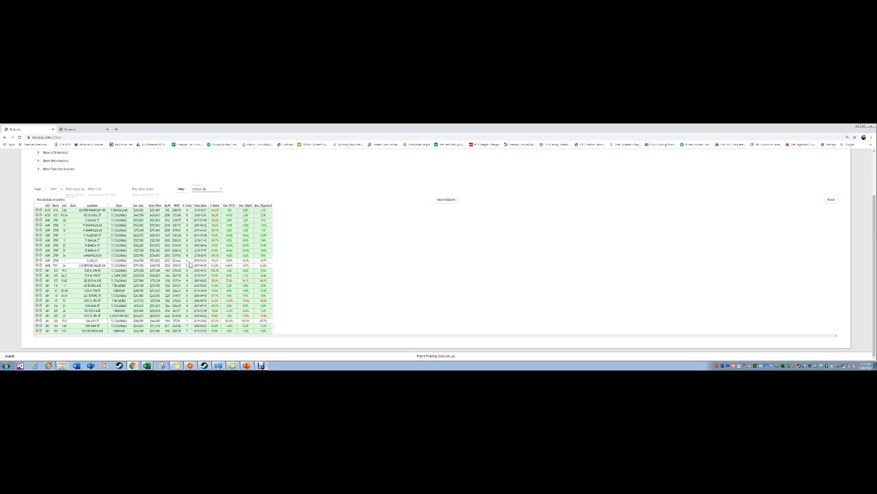
{"action": "left_click_drag", "start_coordinate": [189, 261], "coordinate": [182, 262]}
{"action": "double_click", "coordinate": [187, 265]}
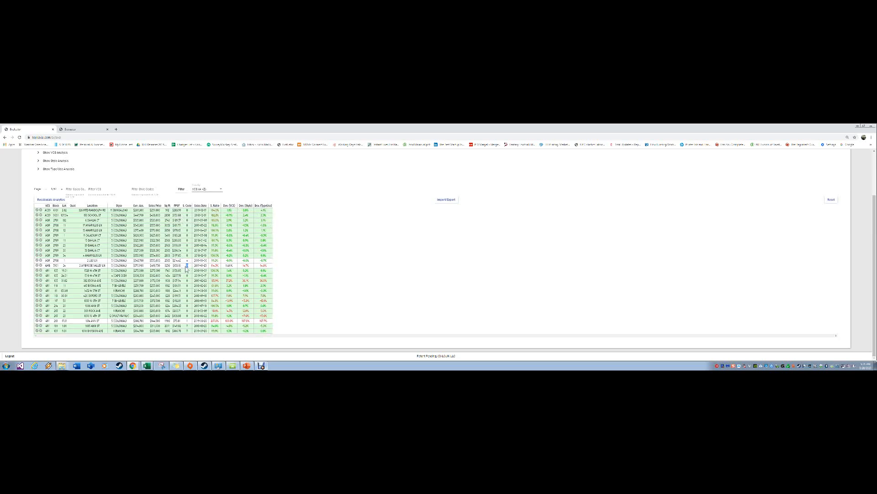
{"action": "left_click", "coordinate": [62, 190]}
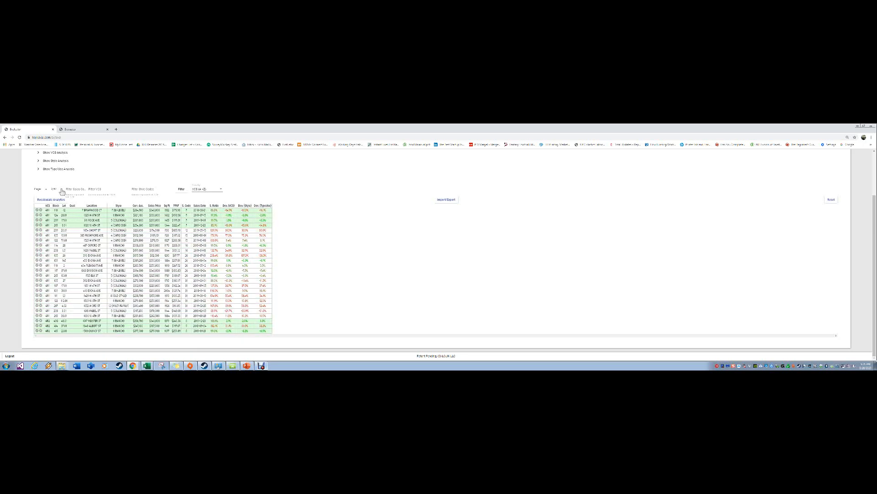
{"action": "left_click", "coordinate": [62, 190]}
{"action": "left_click", "coordinate": [62, 190]}
{"action": "left_click", "coordinate": [47, 190]}
Filter the sales list by sales code and look over the matching sales.
{"action": "left_click", "coordinate": [98, 188]}
{"action": "key", "text": "Tab"}
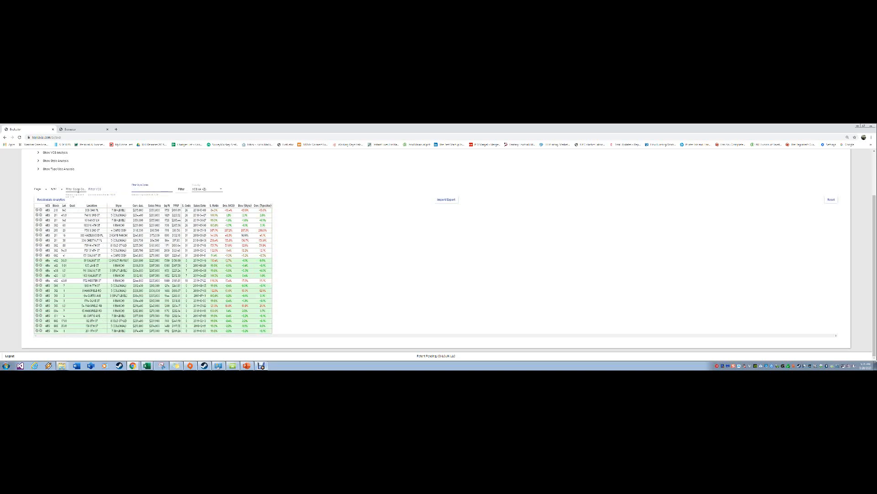
{"action": "left_click", "coordinate": [76, 189]}
{"action": "left_click", "coordinate": [181, 189]}
{"action": "scroll", "coordinate": [188, 218], "scroll_direction": "up", "scroll_amount": 3}
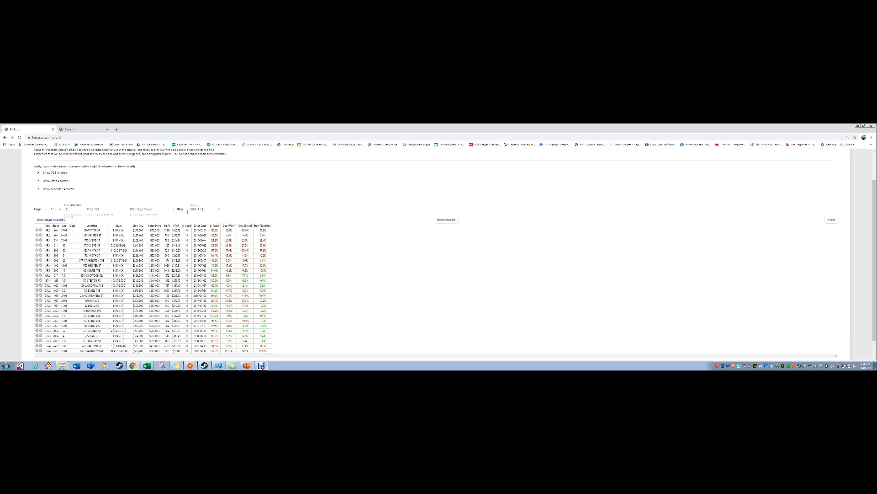
{"action": "scroll", "coordinate": [237, 218], "scroll_direction": "down", "scroll_amount": 3}
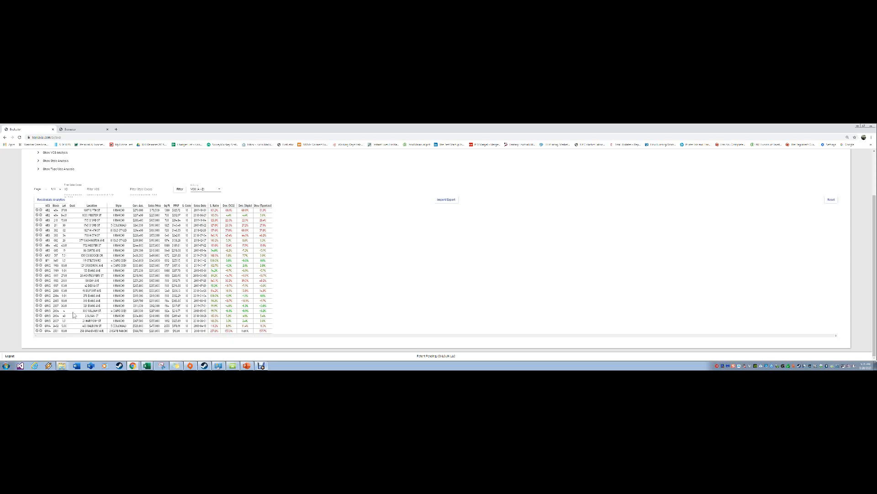
Mark two of the filtered sales for inclusion in the analysis and clear the sales code filter.
{"action": "left_click", "coordinate": [37, 306]}
{"action": "left_click", "coordinate": [37, 300]}
{"action": "double_click", "coordinate": [67, 189]}
{"action": "key", "text": "BackSpace"}
{"action": "left_click", "coordinate": [180, 189]}
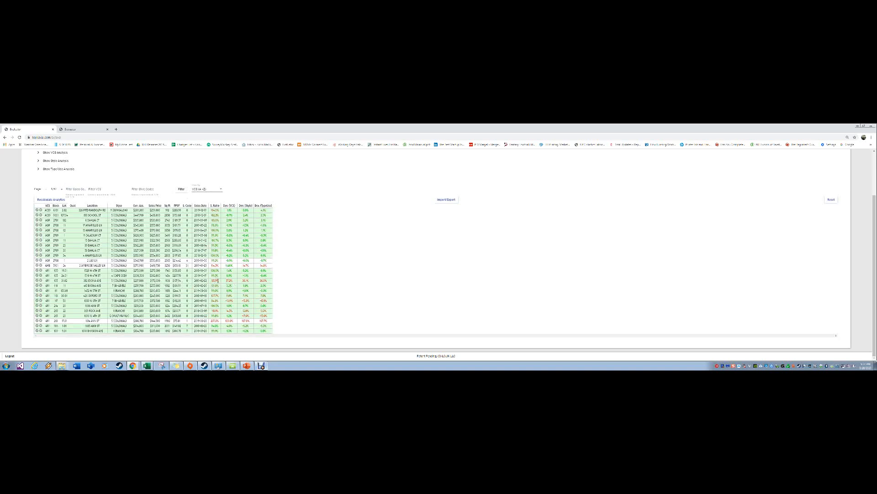
Exclude the green-highlighted AR1 sale with large red deviation percentages from the analysis.
{"action": "double_click", "coordinate": [176, 280]}
{"action": "left_click", "coordinate": [40, 280]}
{"action": "scroll", "coordinate": [113, 297], "scroll_direction": "up", "scroll_amount": 2}
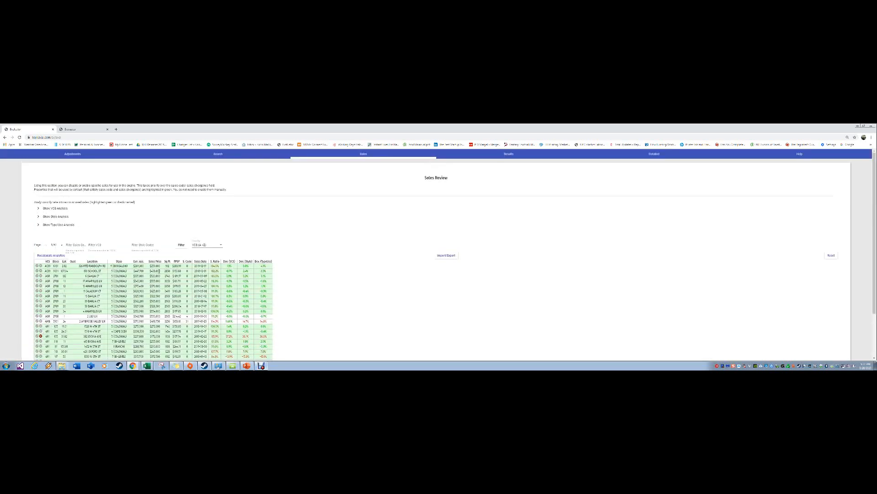
Expand the VCS, Style and Type/Use analyses of the sales review and look over their tables.
{"action": "scroll", "coordinate": [48, 302], "scroll_direction": "down", "scroll_amount": 1}
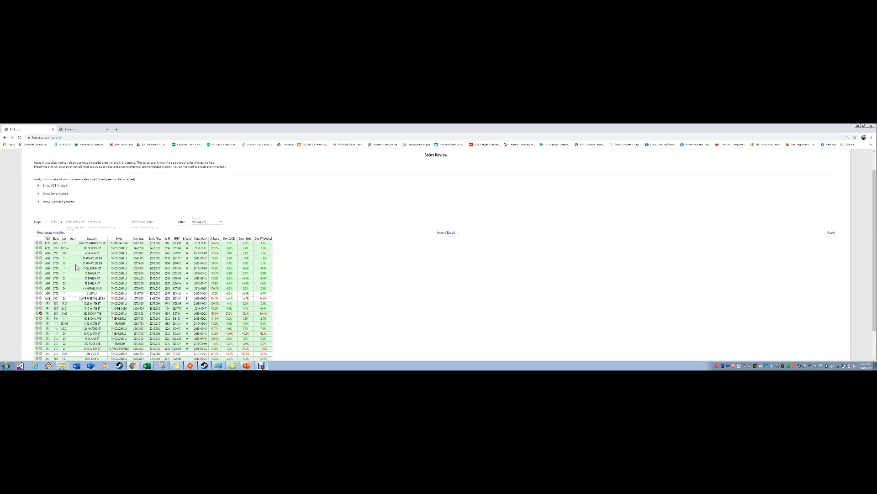
{"action": "scroll", "coordinate": [63, 277], "scroll_direction": "up", "scroll_amount": 1}
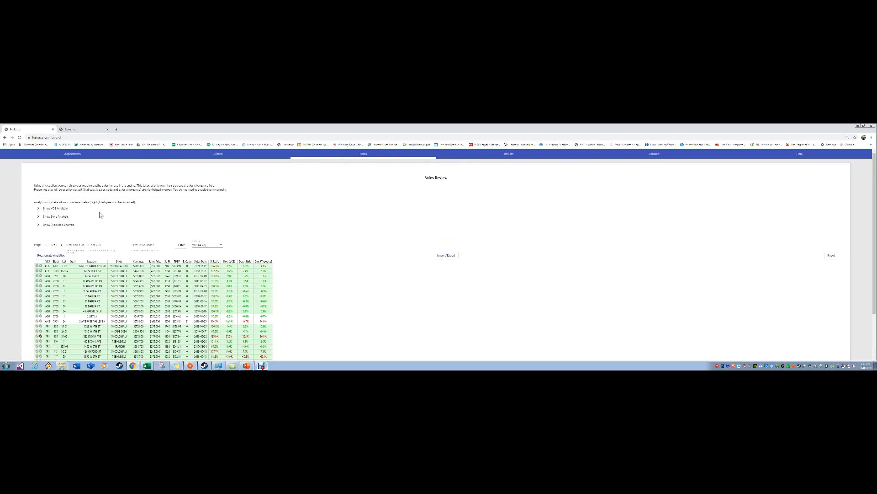
{"action": "left_click", "coordinate": [40, 208]}
{"action": "scroll", "coordinate": [249, 241], "scroll_direction": "down", "scroll_amount": 2}
{"action": "scroll", "coordinate": [251, 244], "scroll_direction": "up", "scroll_amount": 2}
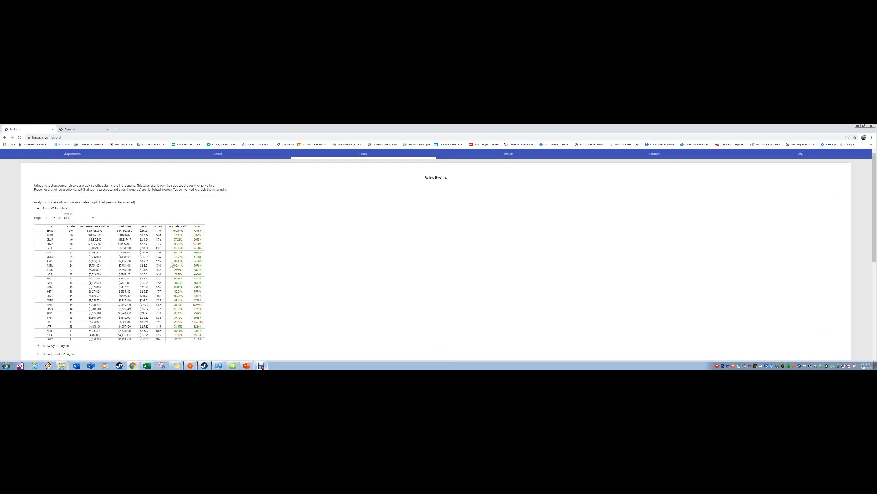
{"action": "scroll", "coordinate": [50, 238], "scroll_direction": "down", "scroll_amount": 5}
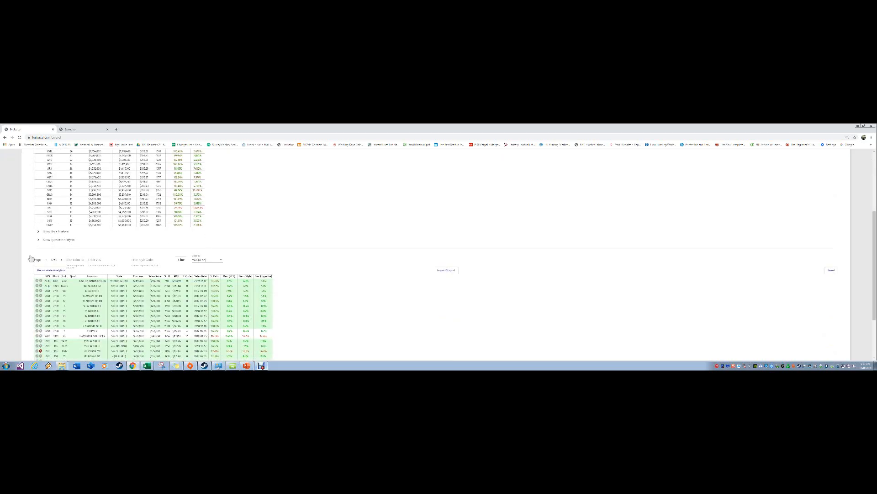
{"action": "left_click", "coordinate": [40, 231]}
{"action": "scroll", "coordinate": [212, 237], "scroll_direction": "down", "scroll_amount": 1}
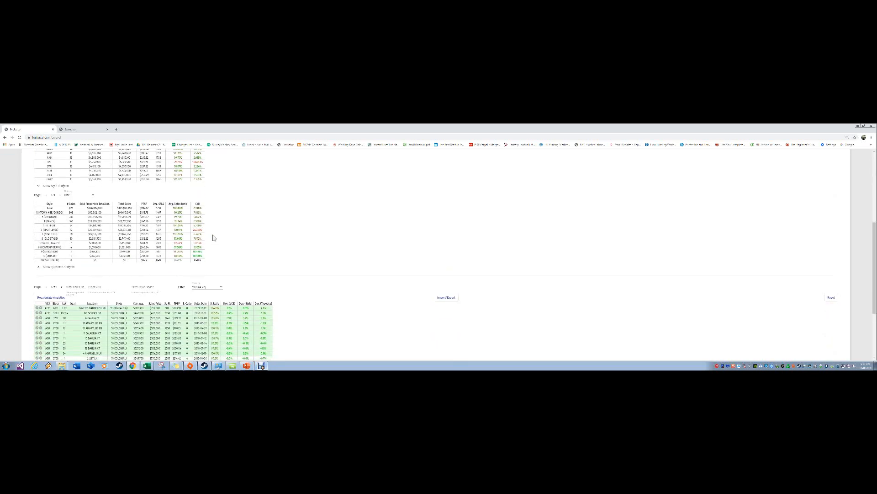
{"action": "left_click", "coordinate": [39, 266]}
{"action": "scroll", "coordinate": [41, 263], "scroll_direction": "down", "scroll_amount": 1}
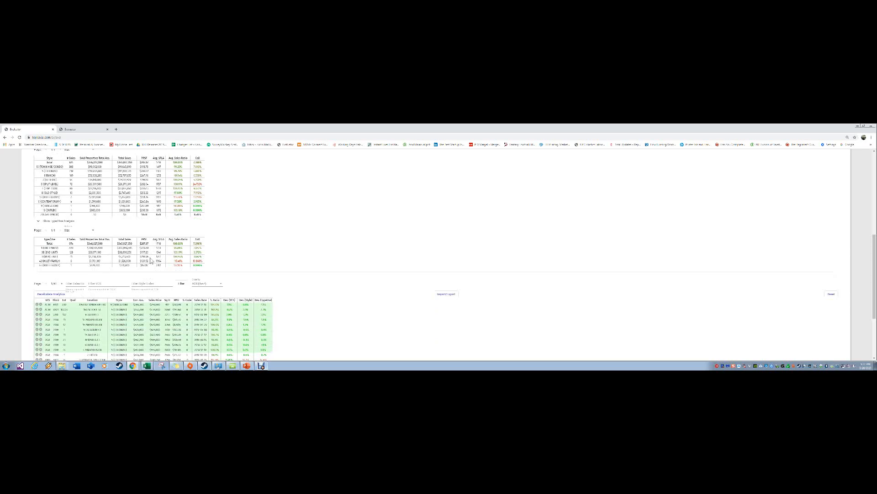
Examine the price-per-square-foot values in the Type/Use analysis and compare them with the style and VCS tables.
{"action": "left_click_drag", "start_coordinate": [149, 258], "coordinate": [68, 259]}
{"action": "left_click_drag", "start_coordinate": [149, 253], "coordinate": [141, 254]}
{"action": "left_click_drag", "start_coordinate": [149, 266], "coordinate": [142, 265]}
{"action": "scroll", "coordinate": [231, 258], "scroll_direction": "down", "scroll_amount": 2}
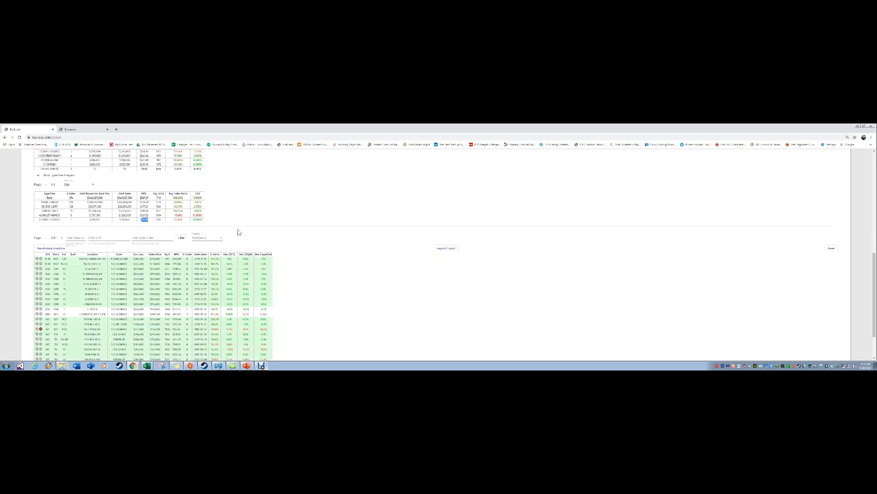
{"action": "scroll", "coordinate": [261, 237], "scroll_direction": "up", "scroll_amount": 4}
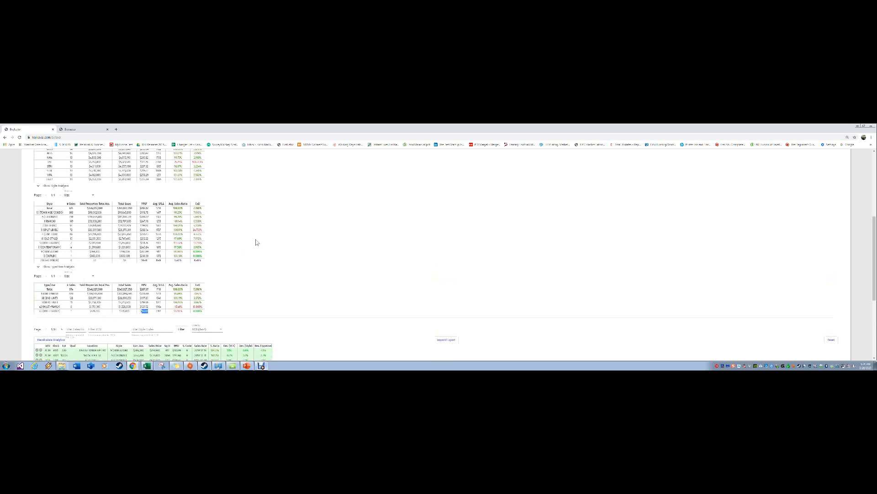
{"action": "scroll", "coordinate": [242, 251], "scroll_direction": "down", "scroll_amount": 3}
{"action": "scroll", "coordinate": [211, 247], "scroll_direction": "up", "scroll_amount": 7}
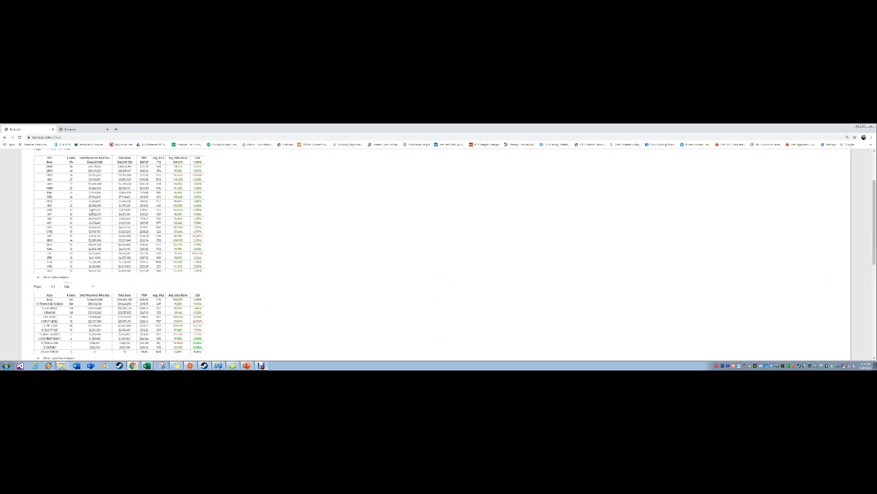
{"action": "scroll", "coordinate": [137, 239], "scroll_direction": "down", "scroll_amount": 8}
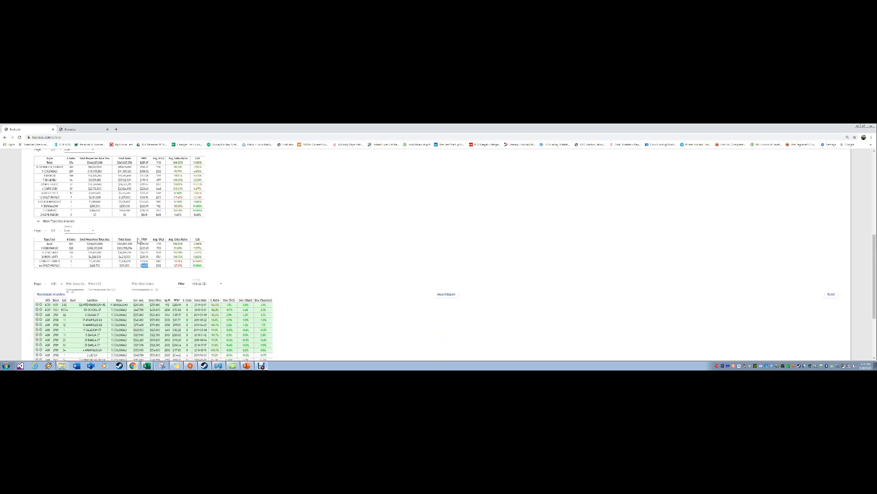
Page forward in the sales list and exclude one more green-highlighted sale from the analysis.
{"action": "left_click", "coordinate": [63, 238]}
{"action": "left_click", "coordinate": [64, 239]}
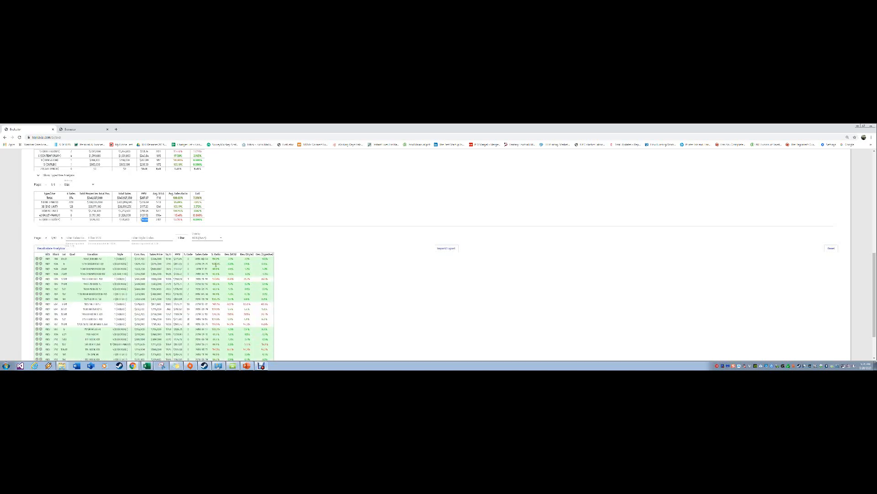
{"action": "scroll", "coordinate": [216, 264], "scroll_direction": "down", "scroll_amount": 2}
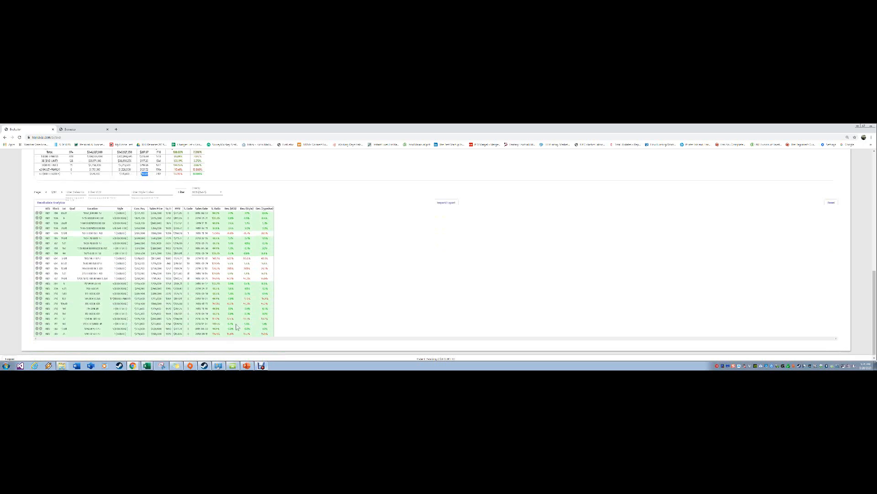
{"action": "left_click", "coordinate": [40, 319]}
{"action": "scroll", "coordinate": [59, 315], "scroll_direction": "up", "scroll_amount": 3}
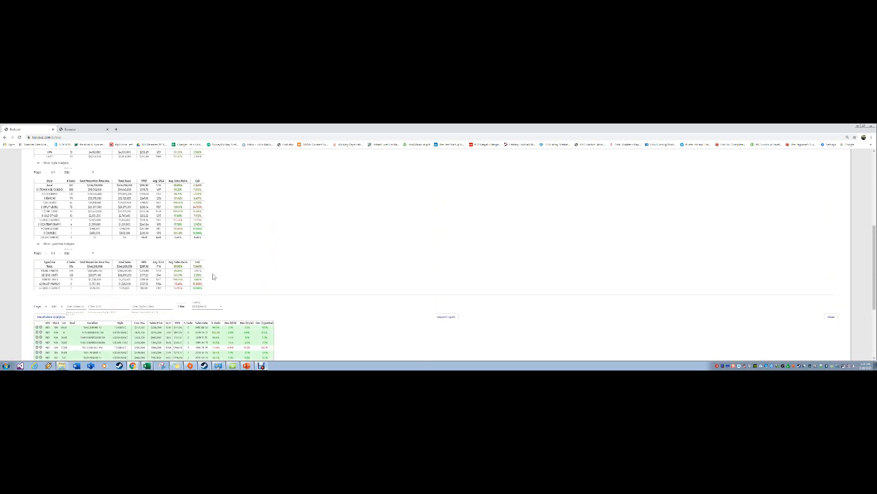
Check the sales ratios and COD figures in the VCS, Style and Type/Use tables, and return to the search criteria.
{"action": "scroll", "coordinate": [247, 268], "scroll_direction": "up", "scroll_amount": 5}
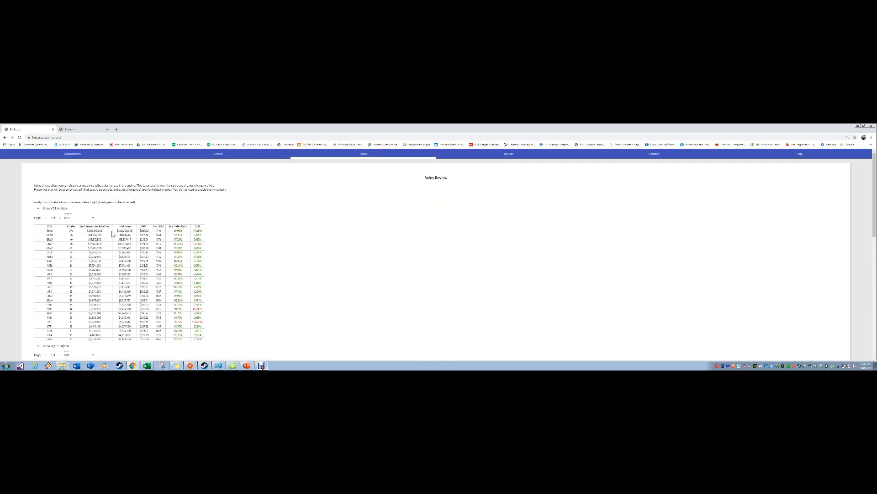
{"action": "scroll", "coordinate": [67, 341], "scroll_direction": "down", "scroll_amount": 1}
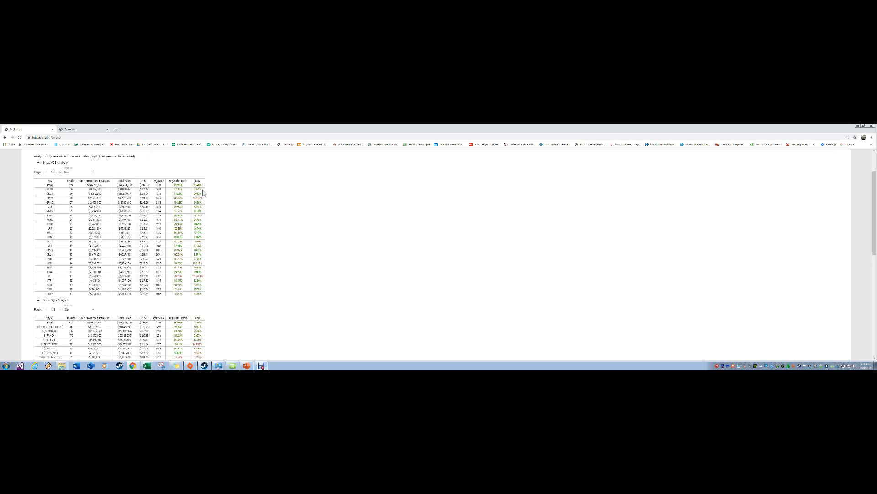
{"action": "scroll", "coordinate": [264, 272], "scroll_direction": "down", "scroll_amount": 2}
{"action": "scroll", "coordinate": [255, 266], "scroll_direction": "down", "scroll_amount": 2}
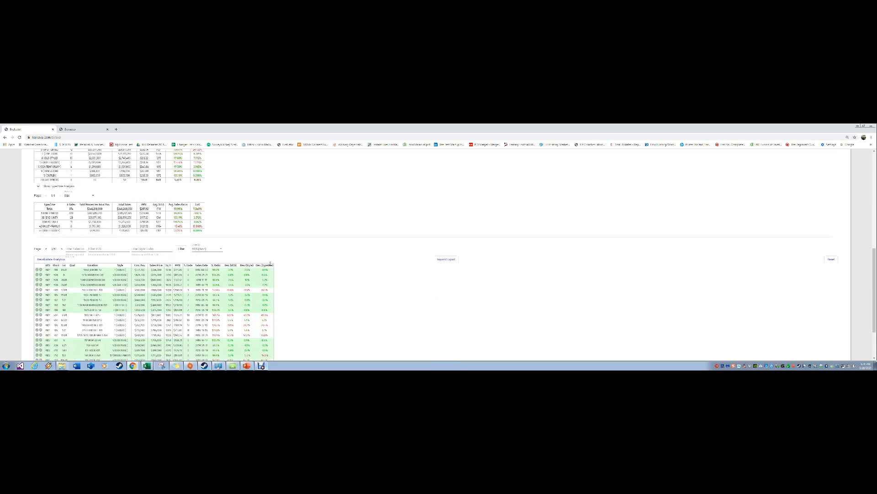
{"action": "scroll", "coordinate": [270, 264], "scroll_direction": "up", "scroll_amount": 2}
{"action": "scroll", "coordinate": [247, 249], "scroll_direction": "up", "scroll_amount": 3}
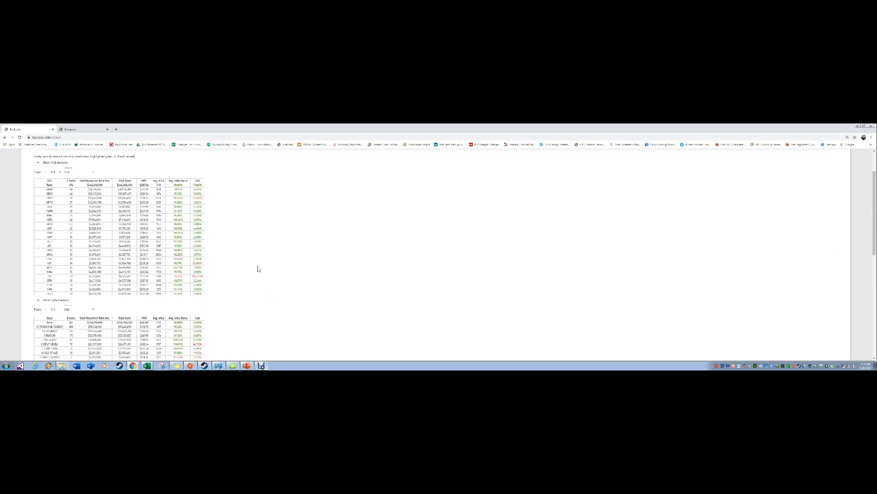
{"action": "scroll", "coordinate": [221, 210], "scroll_direction": "up", "scroll_amount": 1}
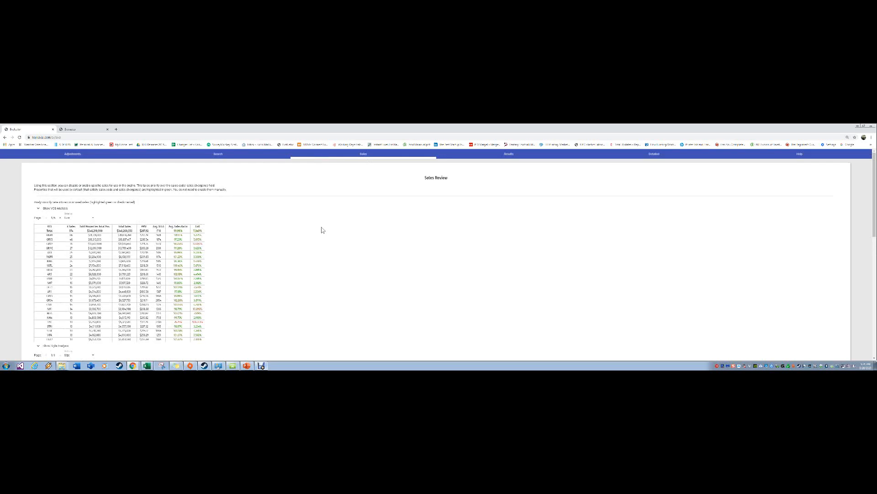
{"action": "left_click", "coordinate": [214, 155]}
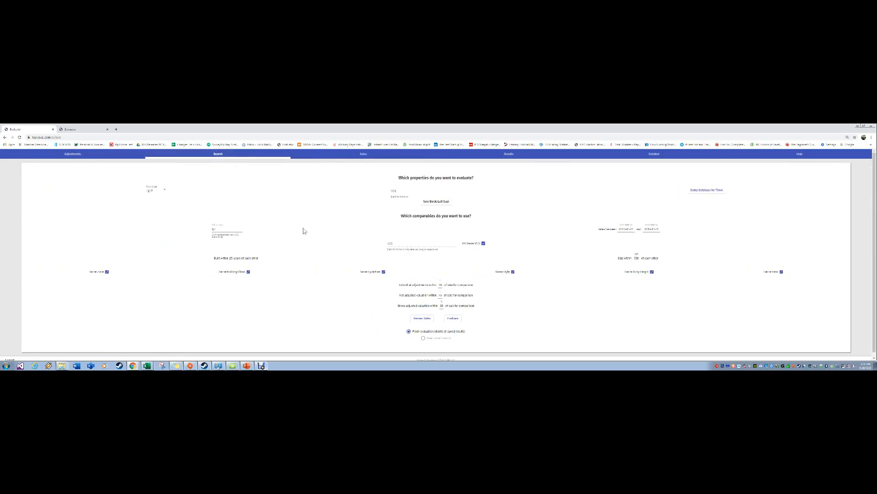
Add three VCS codes as the properties to evaluate.
{"action": "left_click", "coordinate": [396, 191]}
{"action": "mouse_move", "coordinate": [462, 200]}
{"action": "left_mouse_down"}
{"action": "mouse_move", "coordinate": [458, 235]}
{"action": "mouse_move", "coordinate": [463, 204]}
{"action": "left_mouse_up"}
{"action": "scroll", "coordinate": [410, 198], "scroll_direction": "up", "scroll_amount": 1}
{"action": "left_click", "coordinate": [408, 199]}
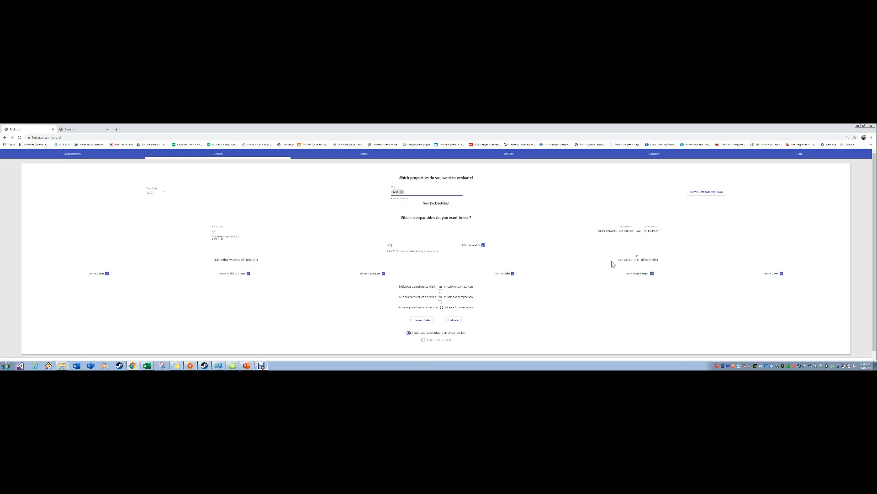
{"action": "left_click", "coordinate": [398, 192]}
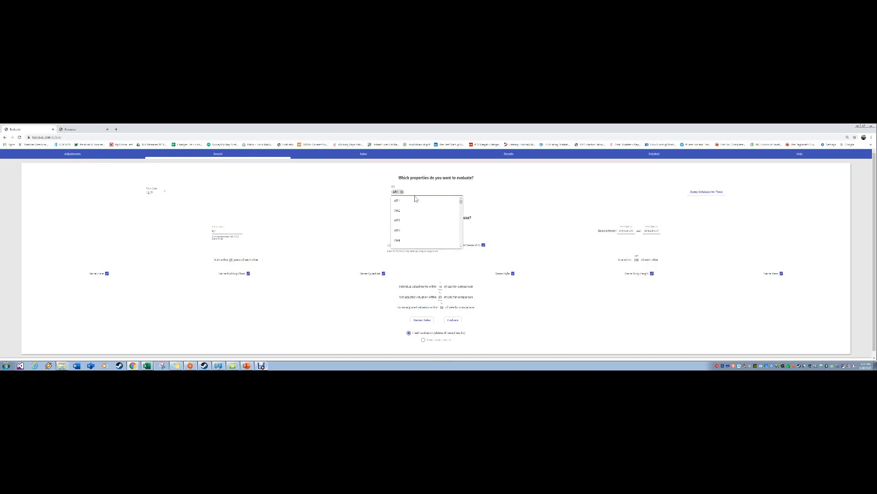
{"action": "scroll", "coordinate": [411, 220], "scroll_direction": "down", "scroll_amount": 1}
{"action": "left_click", "coordinate": [410, 221]}
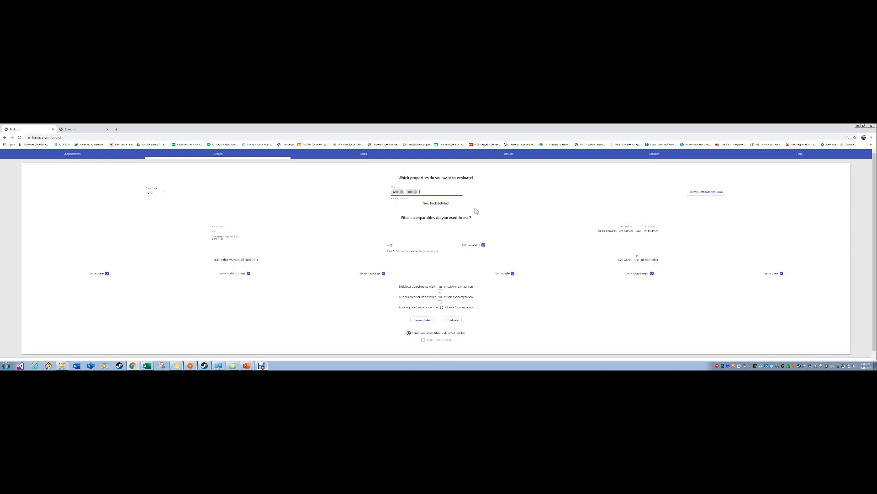
{"action": "left_click", "coordinate": [440, 191]}
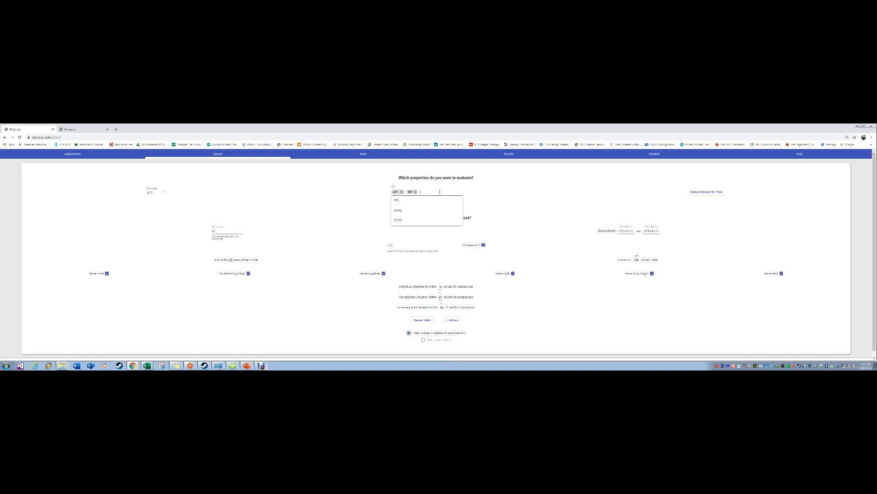
{"action": "left_click", "coordinate": [423, 209]}
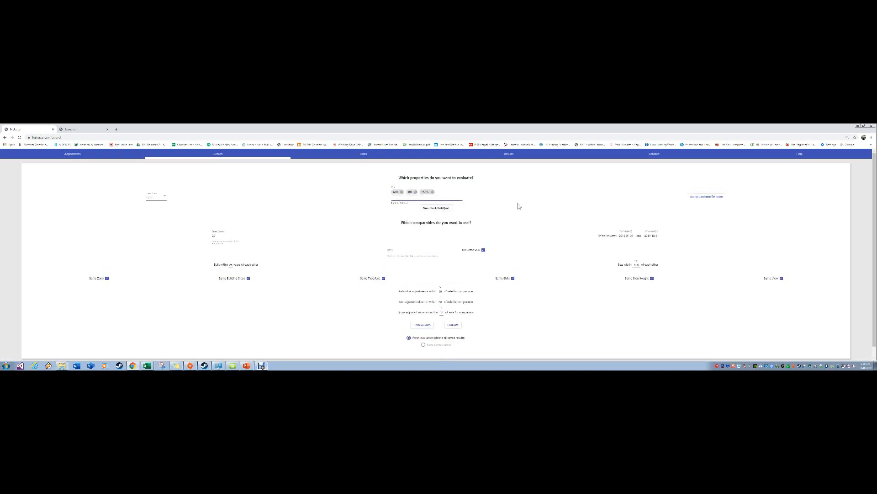
Remove all three VCS codes from the properties to evaluate.
{"action": "left_click", "coordinate": [433, 191]}
{"action": "left_click", "coordinate": [416, 191]}
{"action": "left_click", "coordinate": [402, 192]}
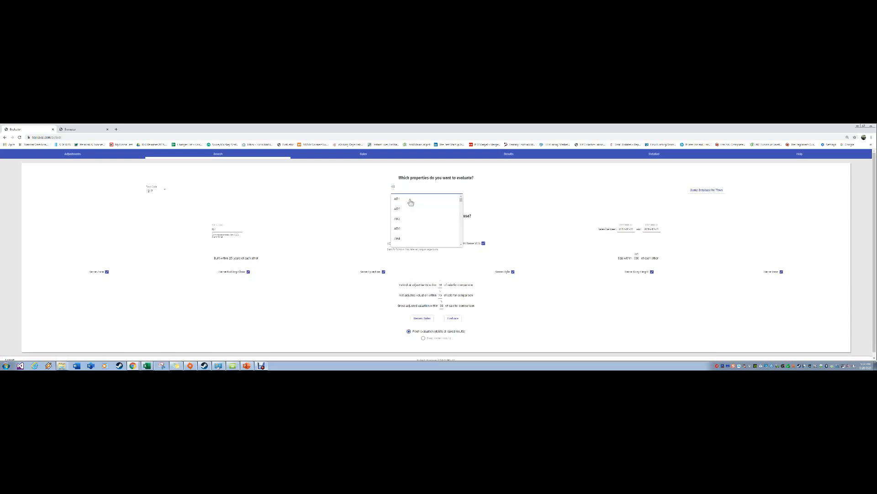
{"action": "left_click", "coordinate": [525, 173]}
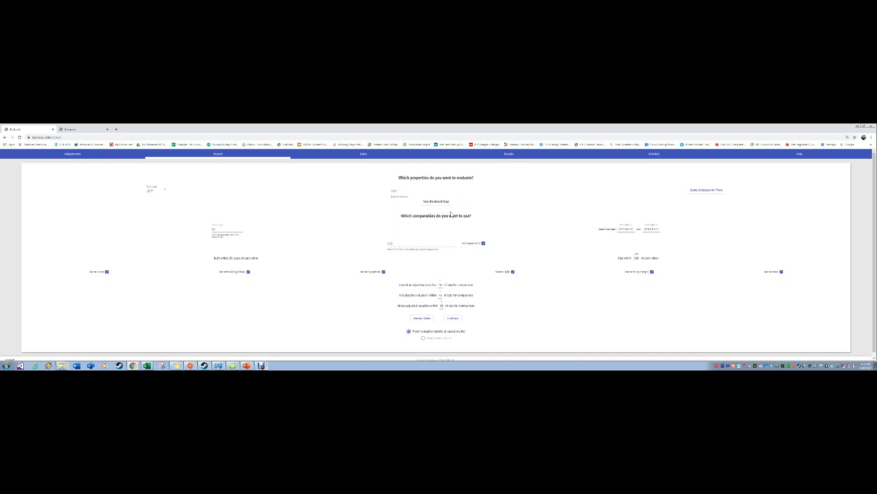
Add six blank Block/Lot/Qual rows for specifying individual properties to evaluate.
{"action": "left_click", "coordinate": [435, 202]}
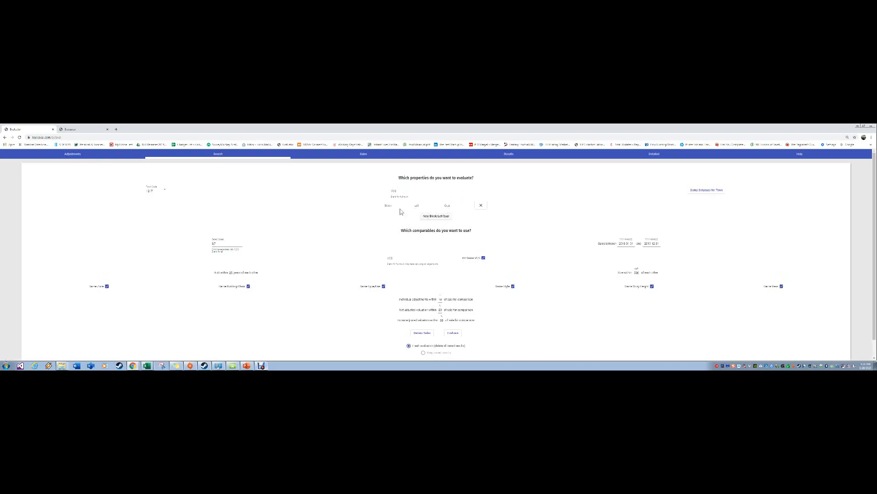
{"action": "left_click", "coordinate": [443, 218]}
{"action": "left_click", "coordinate": [441, 231]}
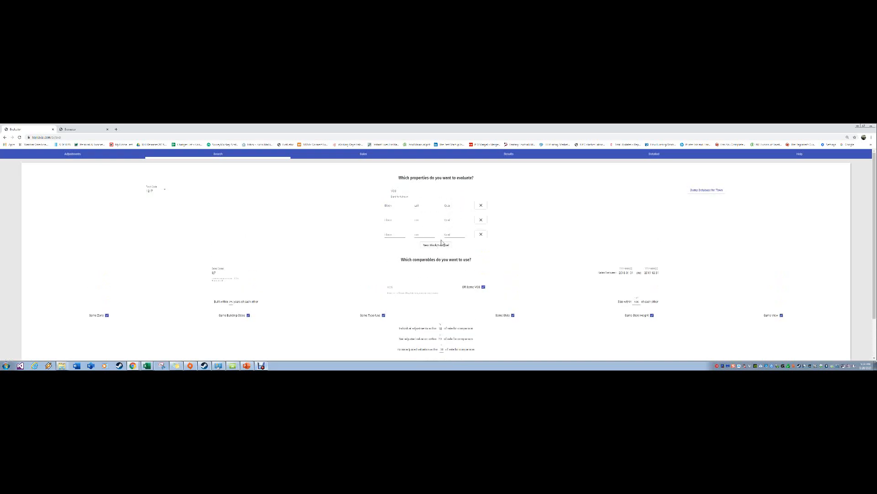
{"action": "left_click", "coordinate": [440, 247]}
{"action": "left_click", "coordinate": [441, 261]}
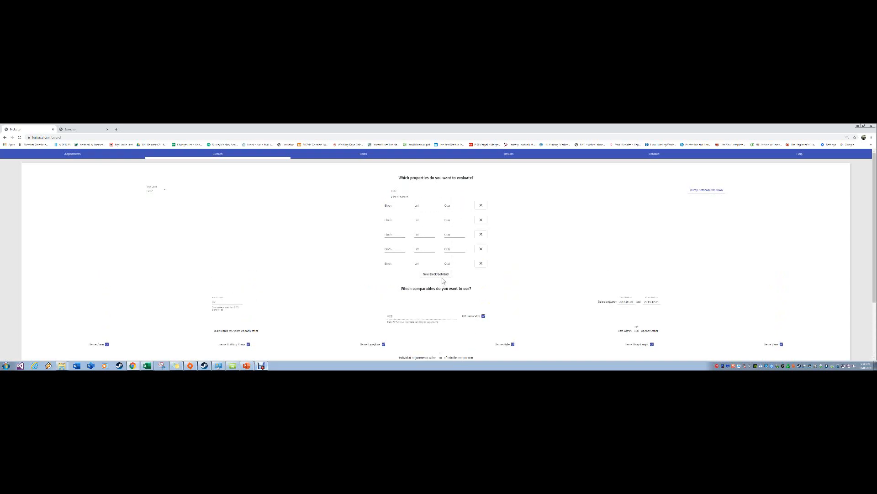
{"action": "left_click", "coordinate": [442, 276]}
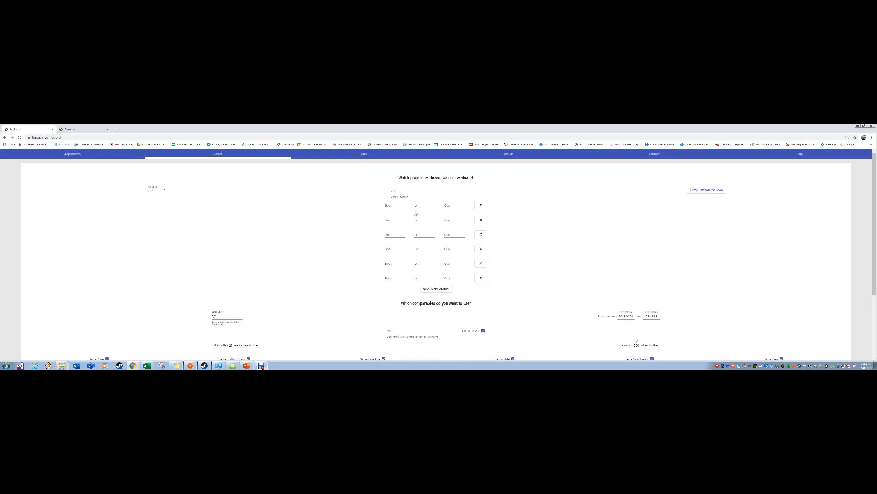
Delete all the blank Block/Lot/Qual rows from the properties to evaluate.
{"action": "scroll", "coordinate": [564, 284], "scroll_direction": "down", "scroll_amount": 2}
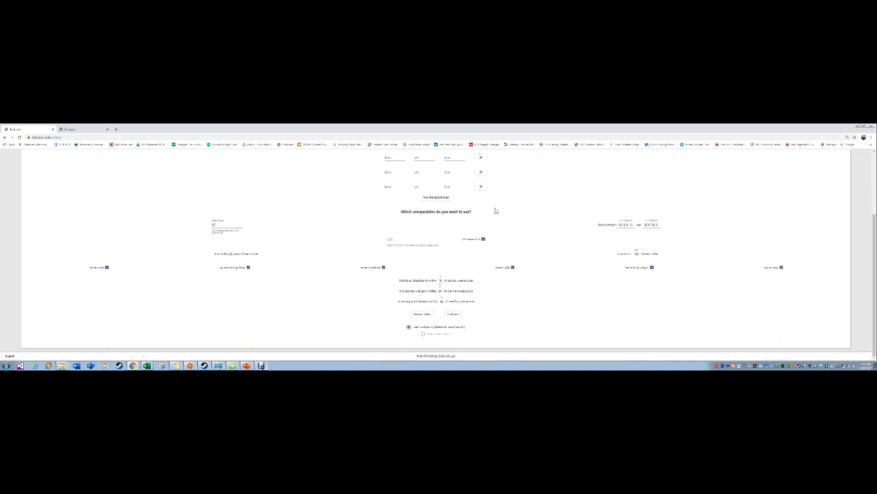
{"action": "scroll", "coordinate": [496, 210], "scroll_direction": "up", "scroll_amount": 2}
{"action": "left_click", "coordinate": [480, 262]}
{"action": "left_click", "coordinate": [481, 263]}
{"action": "left_click", "coordinate": [480, 249]}
{"action": "left_click", "coordinate": [481, 234]}
{"action": "left_click", "coordinate": [481, 220]}
{"action": "left_click", "coordinate": [481, 207]}
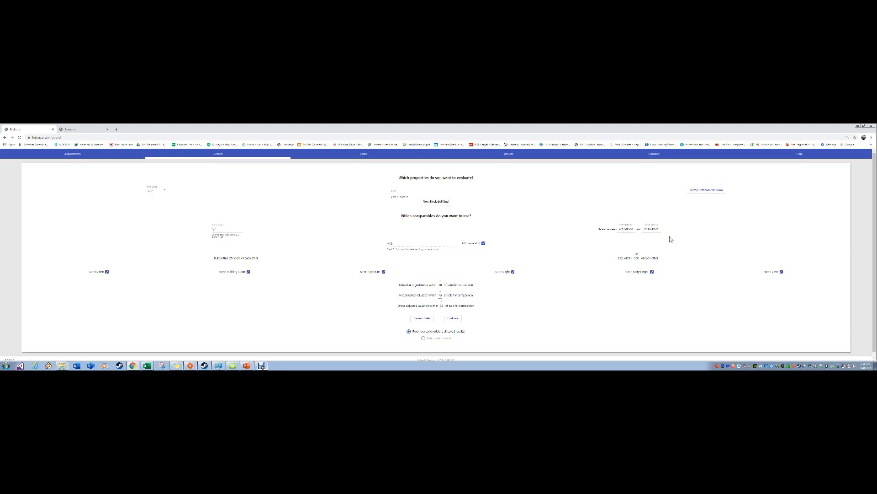
Edit the individual adjustment limit for comparables and run the evaluation to produce the search results.
{"action": "left_click", "coordinate": [218, 229]}
{"action": "scroll", "coordinate": [549, 314], "scroll_direction": "down", "scroll_amount": 1}
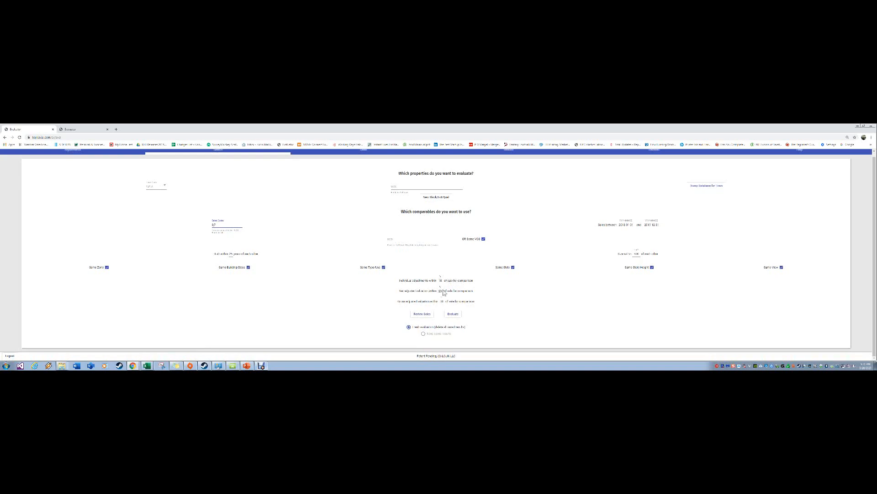
{"action": "left_click", "coordinate": [443, 303]}
{"action": "double_click", "coordinate": [441, 281]}
{"action": "key", "text": "BackSpace"}
{"action": "left_click", "coordinate": [454, 314]}
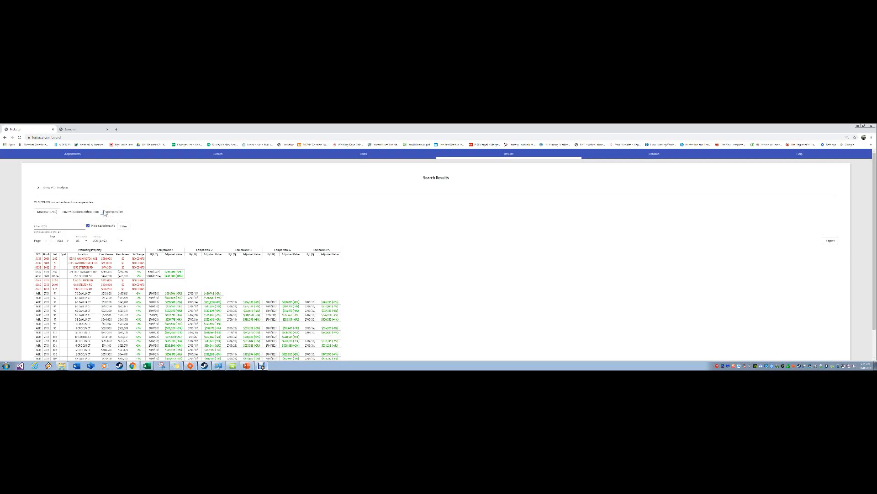
{"action": "left_click", "coordinate": [52, 211]}
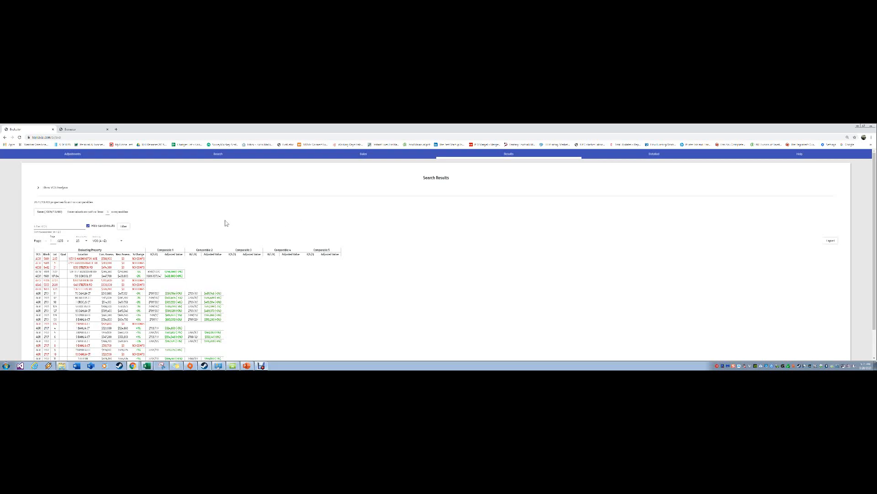
Include the already saved results in the search results list and view the adjustment breakdowns of one property's comparables.
{"action": "left_click", "coordinate": [88, 225]}
{"action": "left_click", "coordinate": [124, 227]}
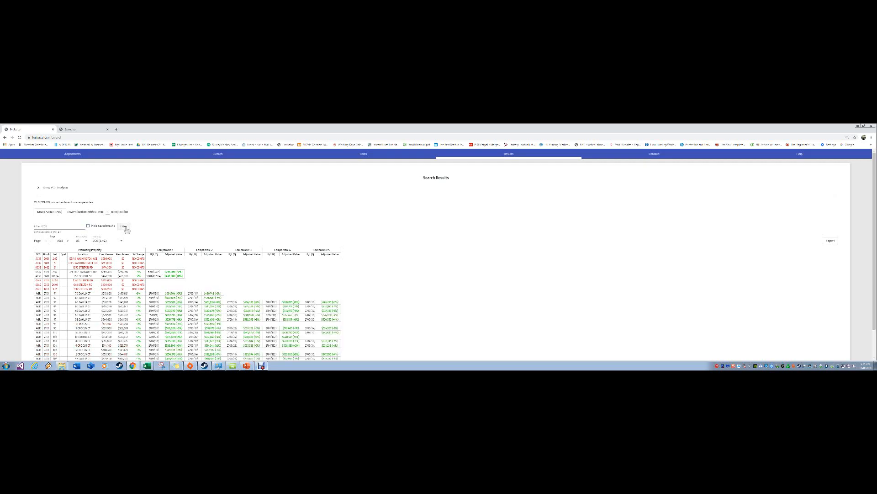
{"action": "scroll", "coordinate": [201, 217], "scroll_direction": "down", "scroll_amount": 1}
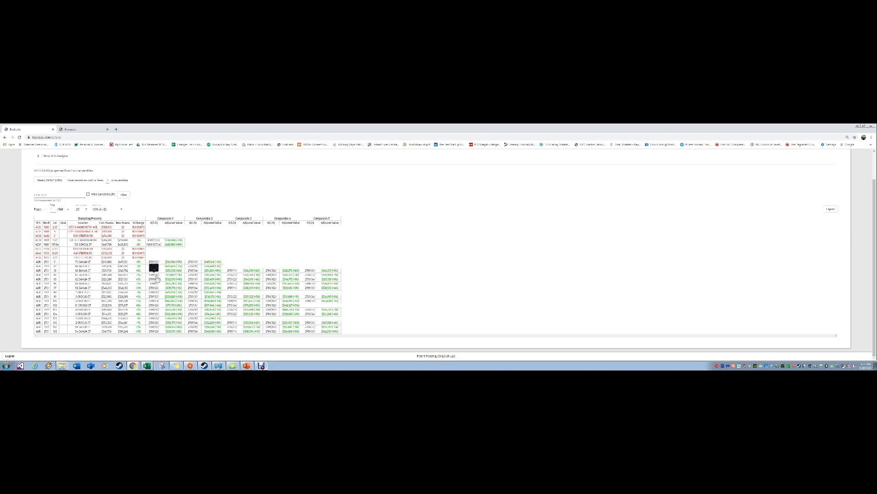
{"action": "mouse_move", "coordinate": [157, 278]}
{"action": "mouse_move", "coordinate": [193, 285]}
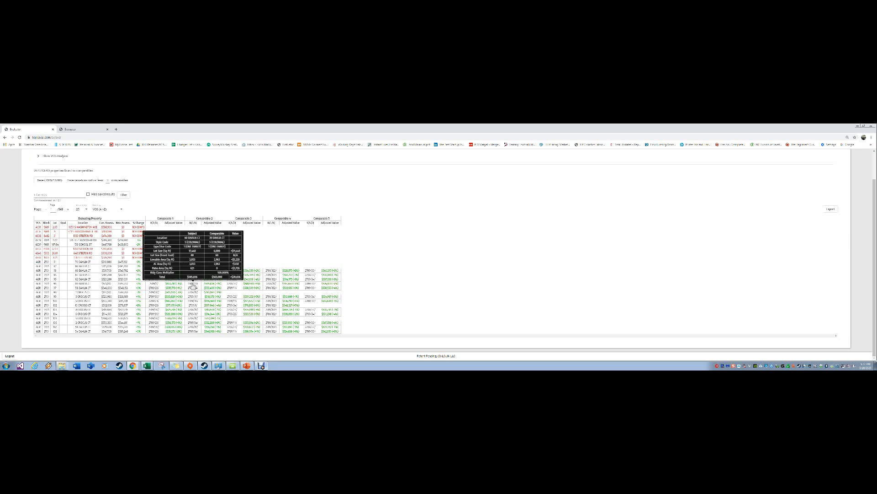
{"action": "mouse_move", "coordinate": [233, 287]}
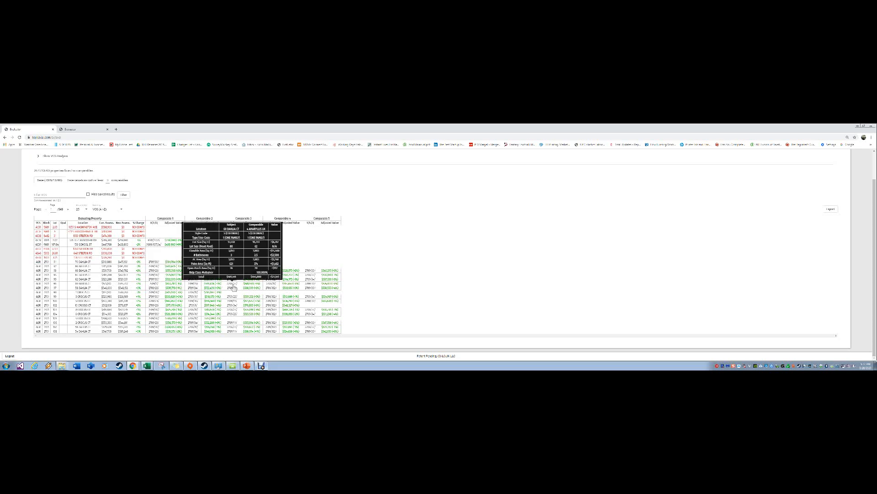
{"action": "mouse_move", "coordinate": [271, 285]}
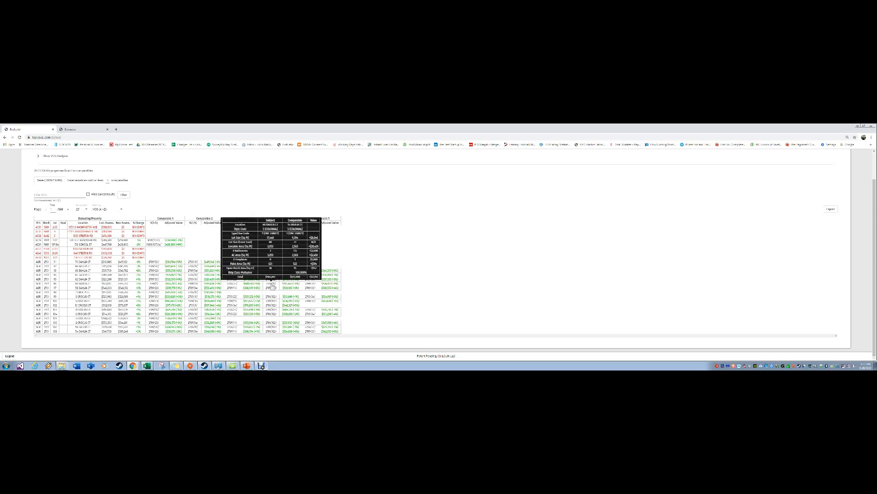
{"action": "mouse_move", "coordinate": [310, 285]}
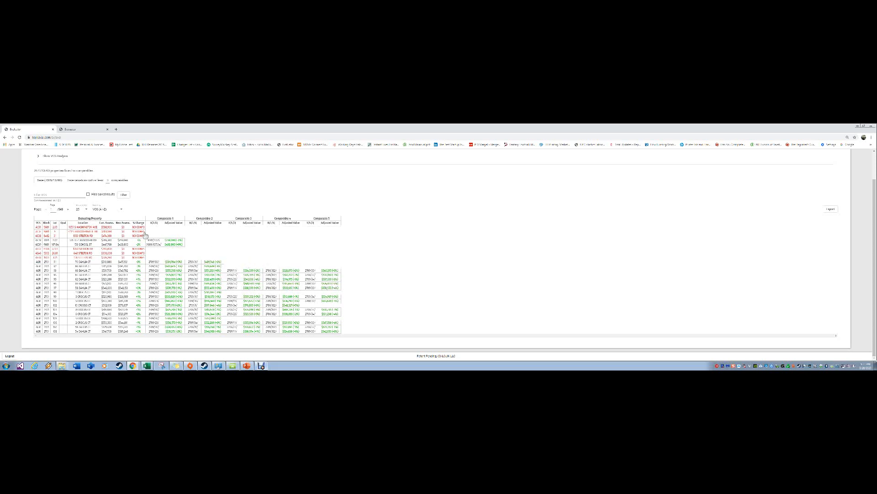
Edit the comparables' size limit, drop the same story height requirement, and rerun the evaluation with saved results kept.
{"action": "scroll", "coordinate": [45, 210], "scroll_direction": "up", "scroll_amount": 2}
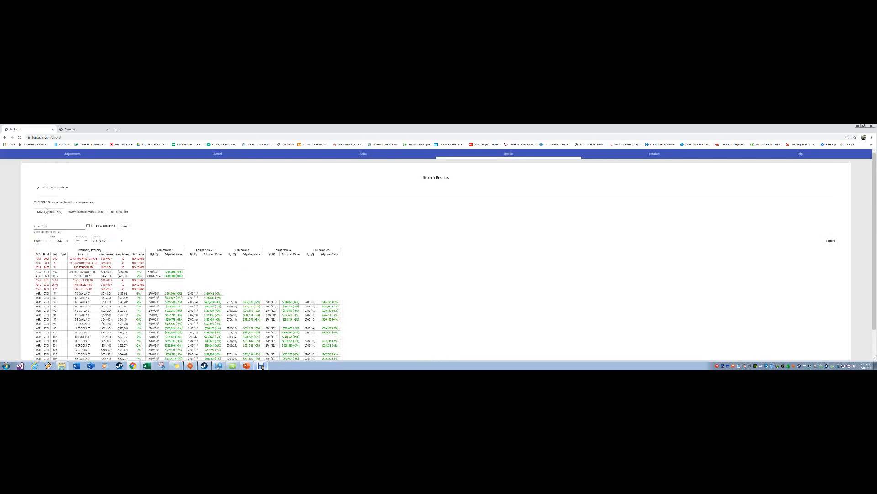
{"action": "left_click", "coordinate": [218, 154]}
{"action": "left_click", "coordinate": [423, 337]}
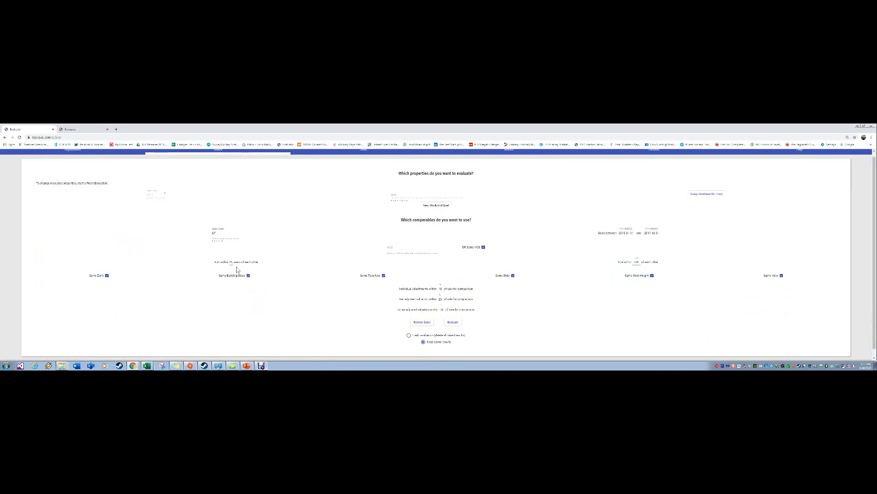
{"action": "double_click", "coordinate": [637, 262]}
{"action": "left_click", "coordinate": [652, 275]}
{"action": "left_click", "coordinate": [454, 325]}
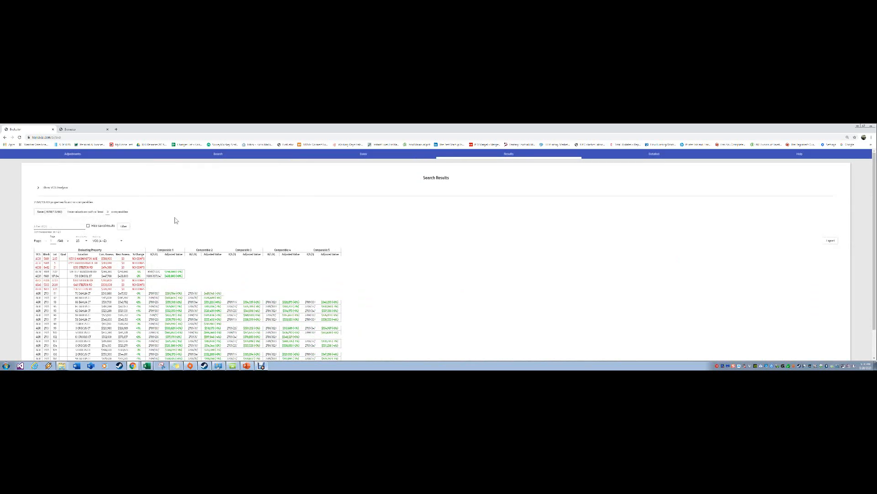
Rerun the evaluation with comparables required to match in story height but not in style.
{"action": "left_click", "coordinate": [219, 156]}
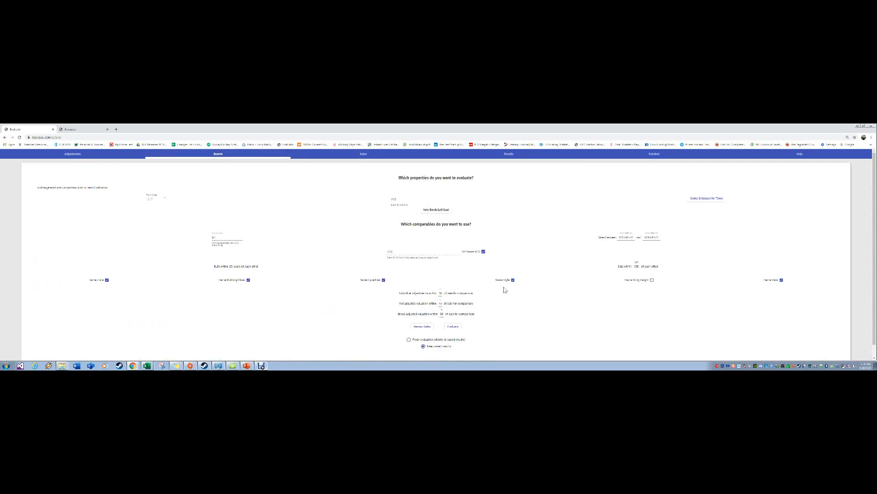
{"action": "left_click", "coordinate": [513, 280]}
{"action": "left_click", "coordinate": [653, 279]}
{"action": "left_click", "coordinate": [453, 327]}
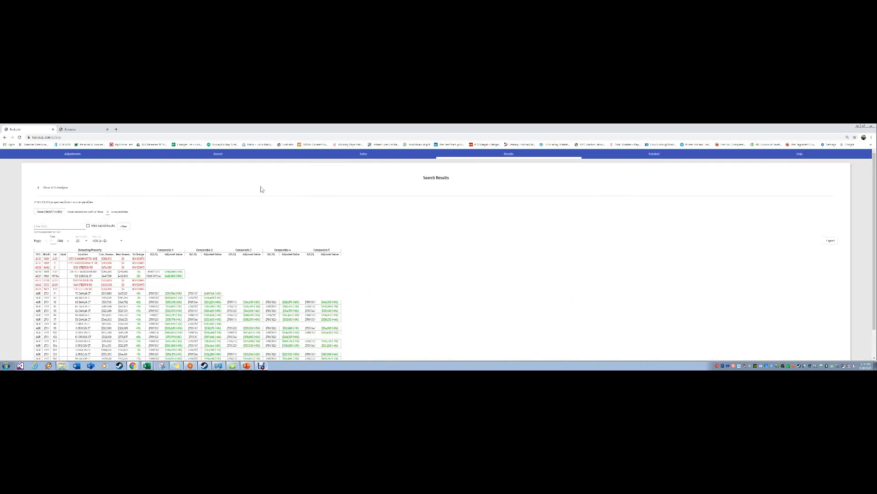
Rerun the evaluation requiring the same style, with the same VCS and same story height requirements switched off.
{"action": "left_click", "coordinate": [224, 156]}
{"action": "left_click", "coordinate": [651, 280]}
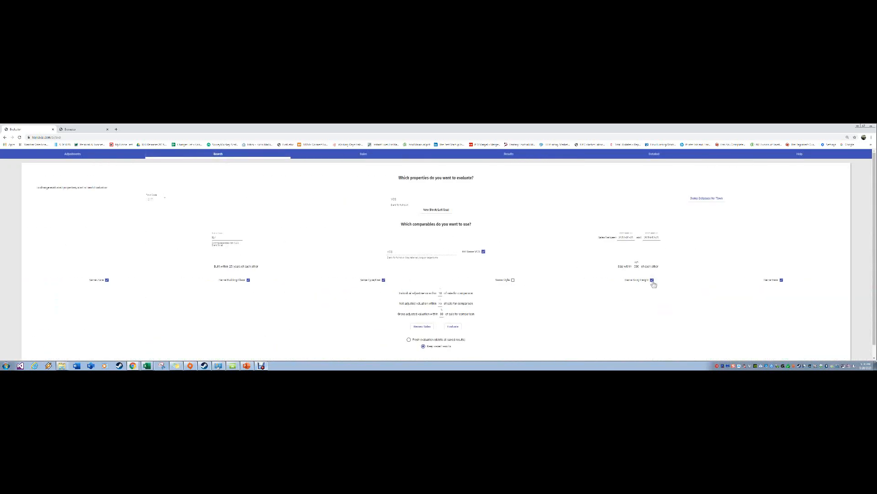
{"action": "left_click", "coordinate": [483, 251]}
{"action": "left_click", "coordinate": [513, 279]}
{"action": "left_click", "coordinate": [454, 327]}
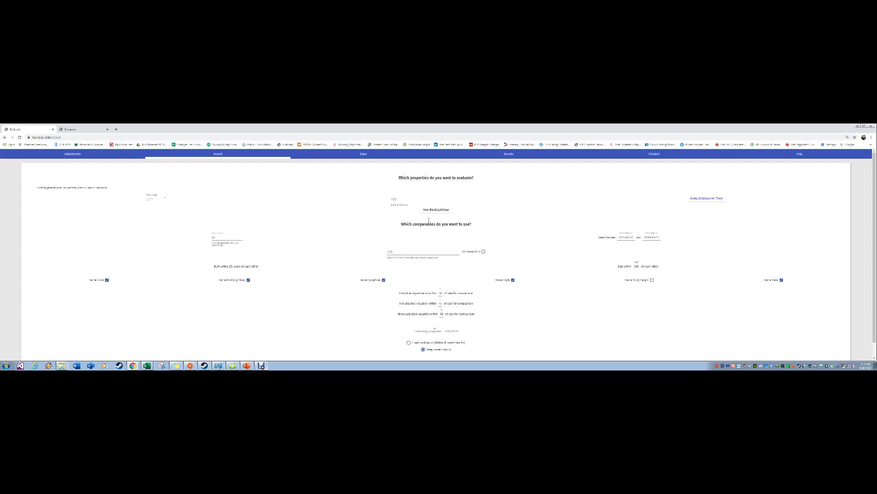
{"action": "left_click", "coordinate": [513, 157]}
{"action": "left_click", "coordinate": [621, 157]}
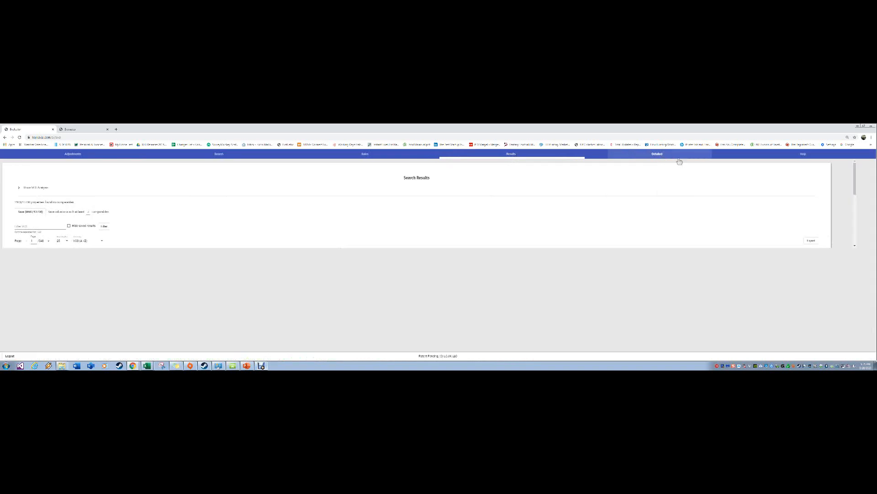
{"action": "left_click", "coordinate": [801, 153]}
{"action": "left_click", "coordinate": [507, 158]}
{"action": "left_click", "coordinate": [391, 155]}
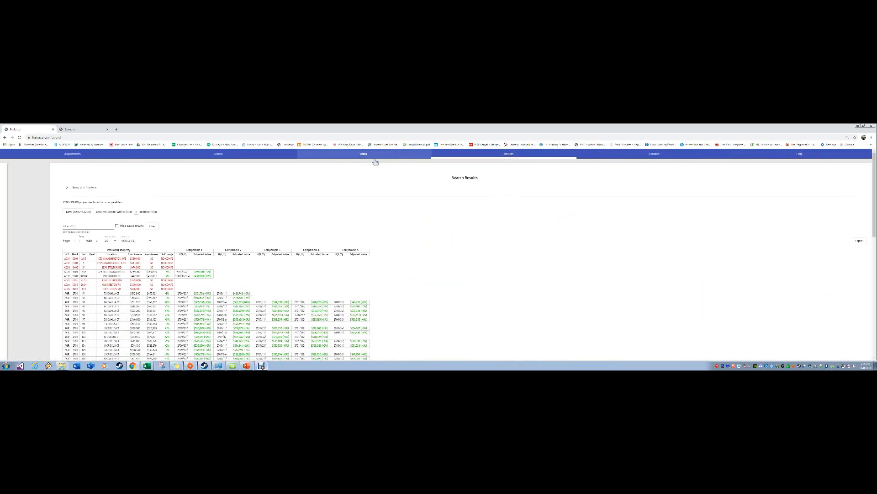
{"action": "left_click", "coordinate": [500, 157]}
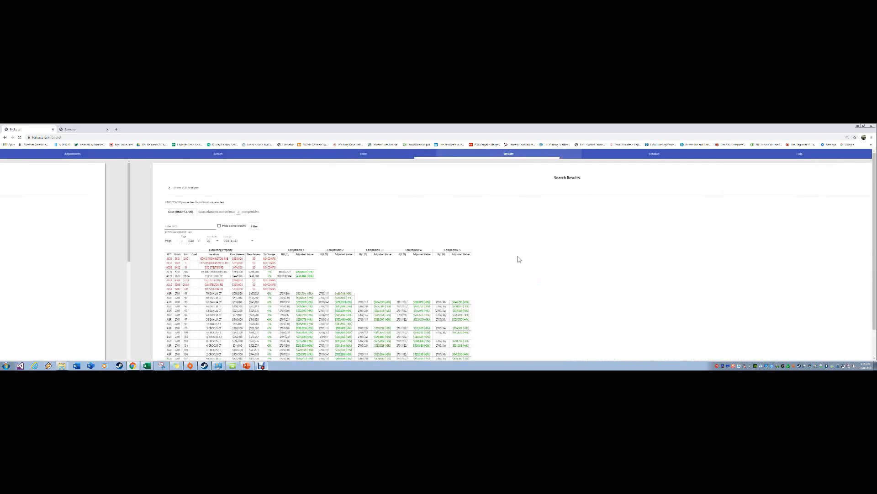
{"action": "left_click", "coordinate": [226, 155]}
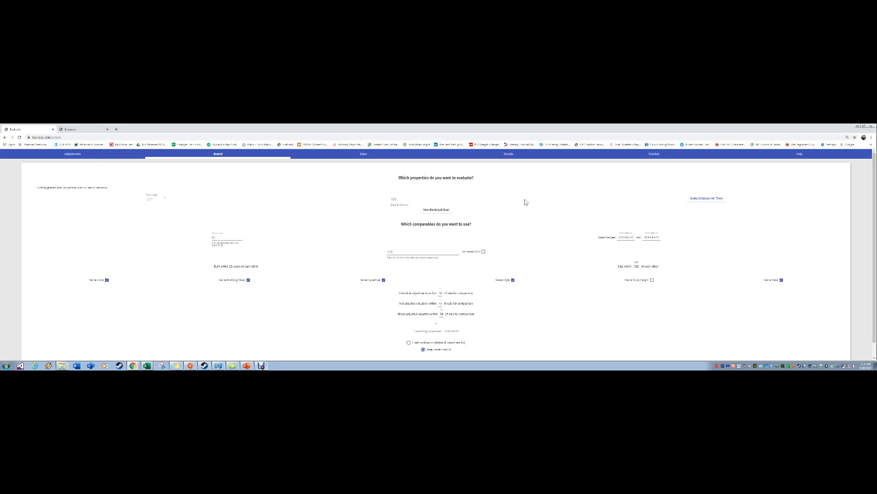
{"action": "left_click", "coordinate": [512, 156]}
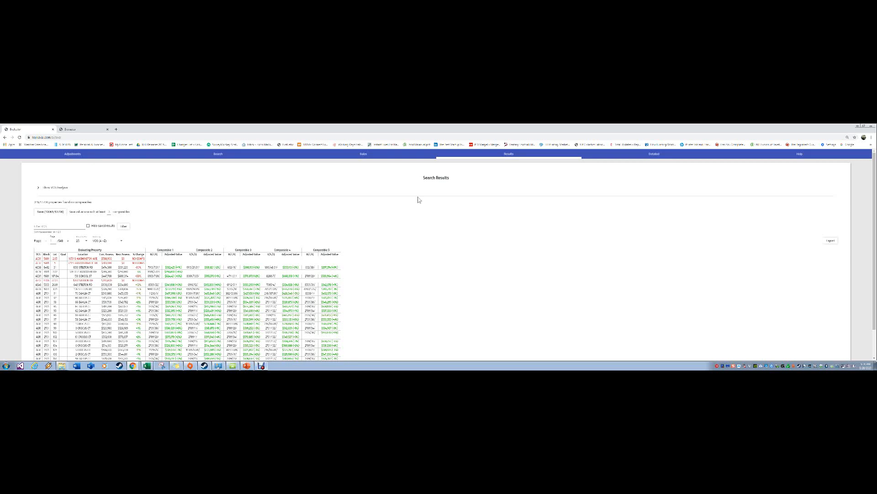
{"action": "left_click", "coordinate": [228, 154]}
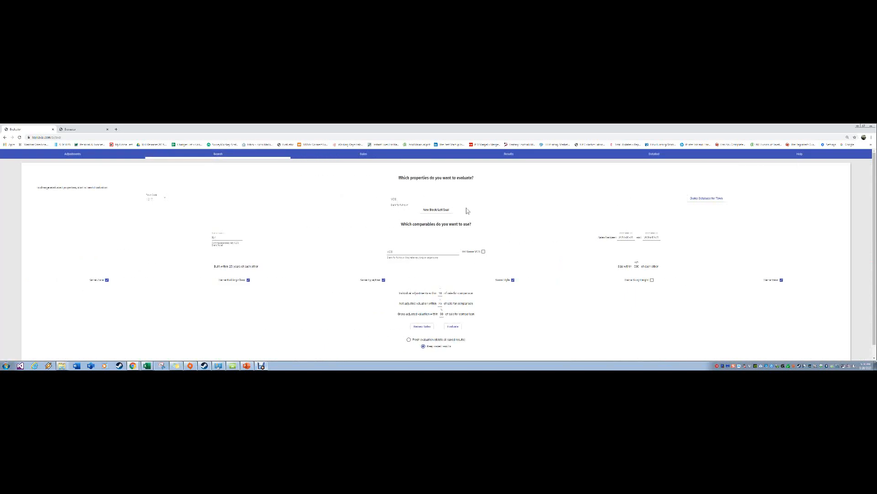
{"action": "left_click", "coordinate": [387, 256]}
{"action": "left_click", "coordinate": [365, 156]}
Open a property from the search results in the detailed evaluation and evaluate it against its five comparables.
{"action": "left_click", "coordinate": [514, 158]}
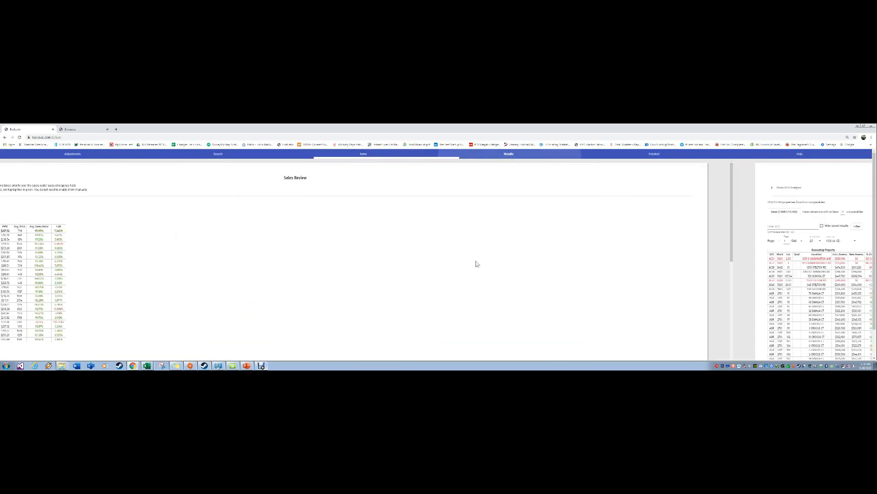
{"action": "scroll", "coordinate": [476, 276], "scroll_direction": "down", "scroll_amount": 2}
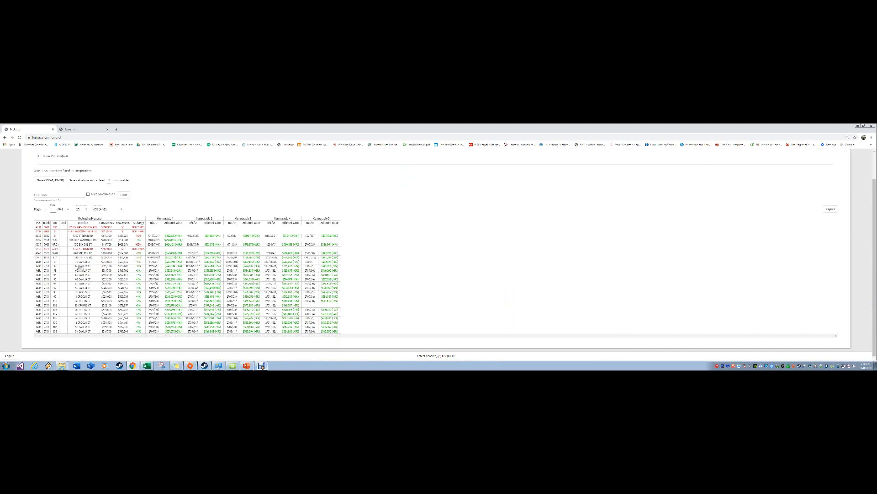
{"action": "left_click", "coordinate": [80, 270]}
{"action": "left_click", "coordinate": [441, 221]}
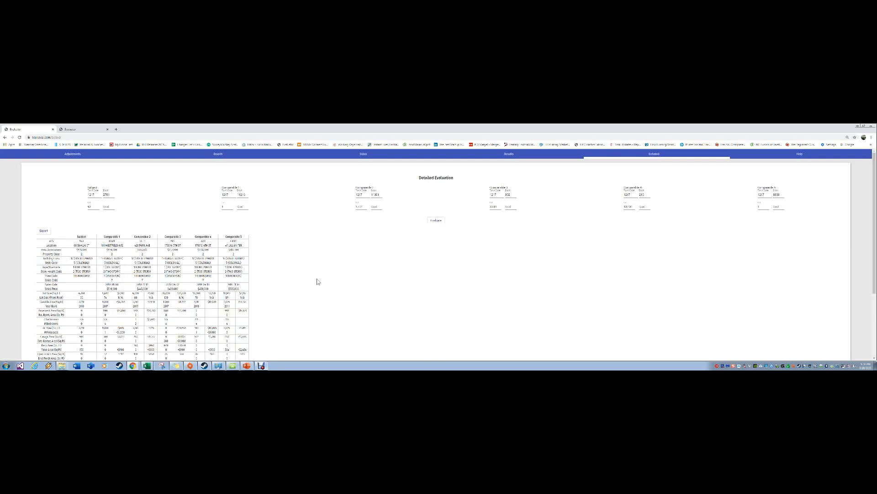
Examine the detailed evaluation table, comparing the subject's characteristics, adjustments and adjusted valuations with those of the five comparables.
{"action": "scroll", "coordinate": [297, 260], "scroll_direction": "down", "scroll_amount": 3}
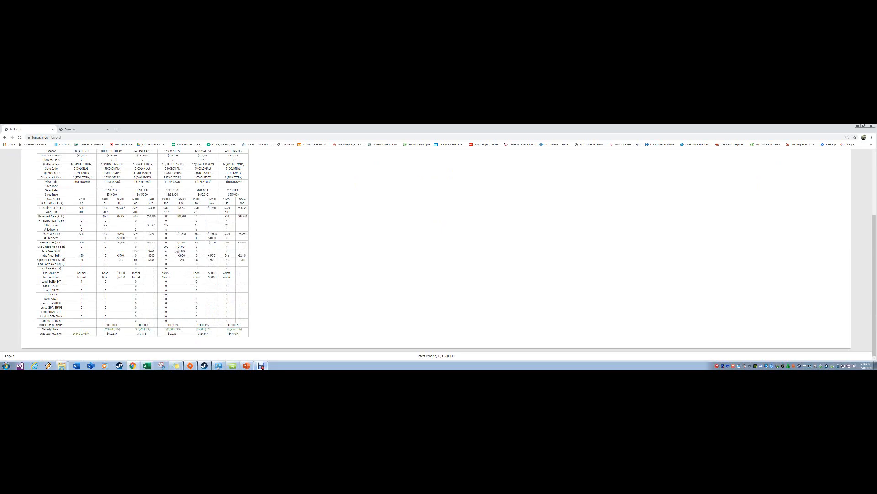
{"action": "scroll", "coordinate": [175, 249], "scroll_direction": "up", "scroll_amount": 3}
{"action": "scroll", "coordinate": [160, 250], "scroll_direction": "down", "scroll_amount": 3}
{"action": "scroll", "coordinate": [219, 266], "scroll_direction": "up", "scroll_amount": 2}
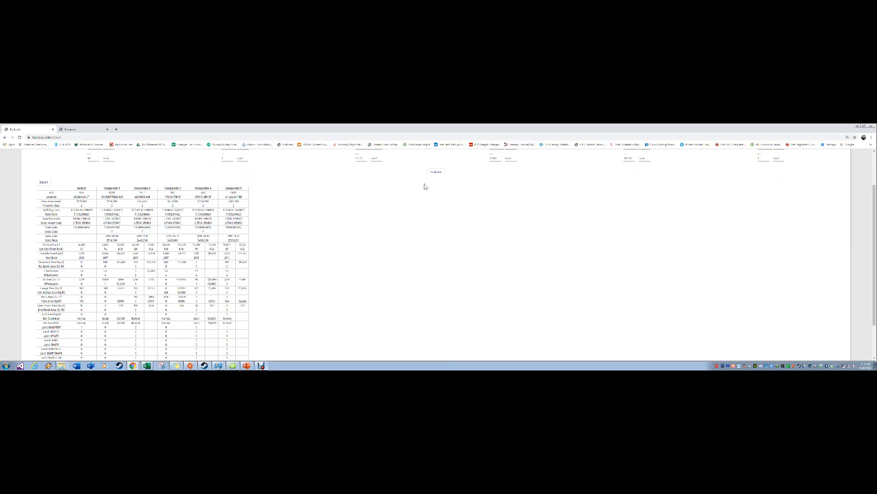
{"action": "scroll", "coordinate": [278, 251], "scroll_direction": "up", "scroll_amount": 1}
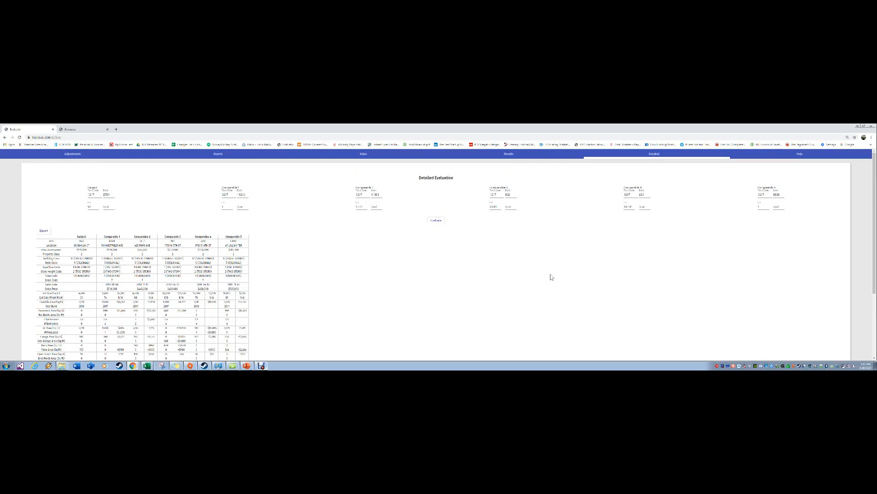
{"action": "scroll", "coordinate": [271, 256], "scroll_direction": "down", "scroll_amount": 3}
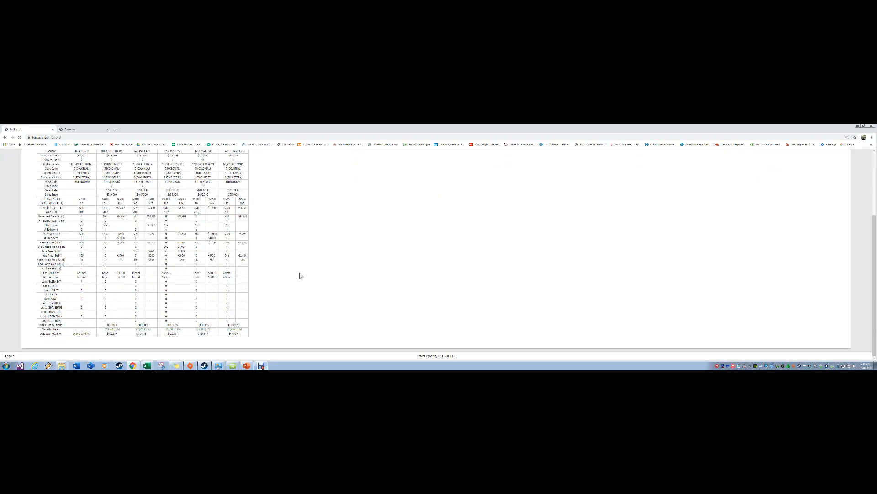
{"action": "scroll", "coordinate": [311, 274], "scroll_direction": "up", "scroll_amount": 4}
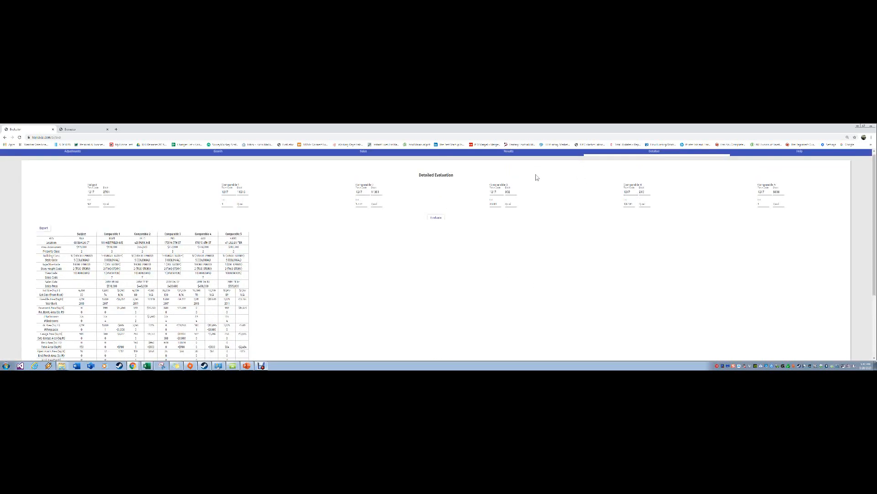
Show the VCS analysis in the search results and page through it to examine each VCS's percentage change.
{"action": "left_click", "coordinate": [494, 155]}
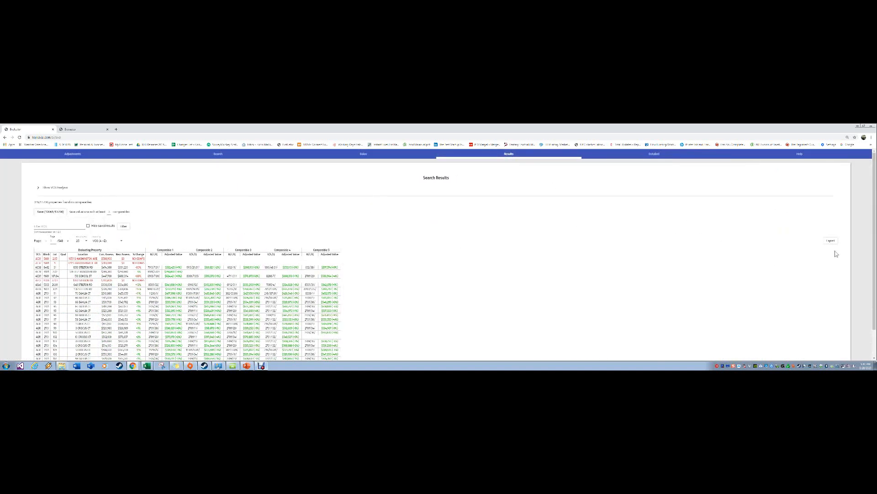
{"action": "left_click", "coordinate": [43, 188]}
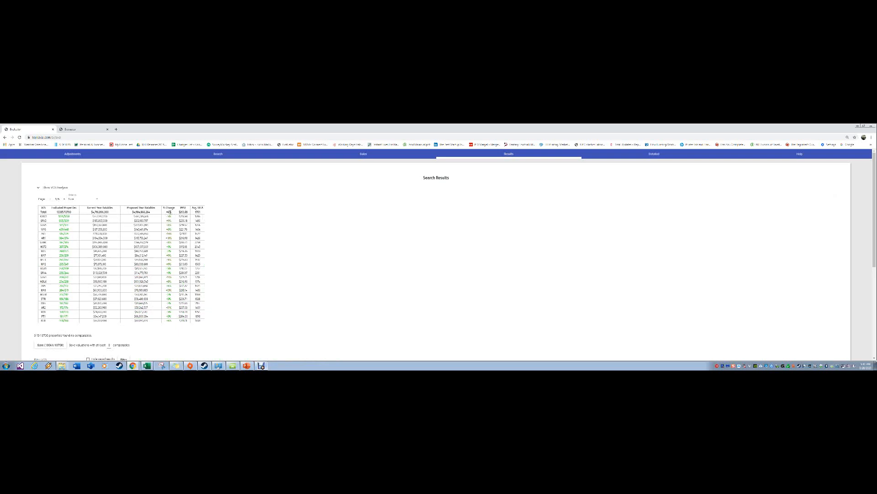
{"action": "mouse_move", "coordinate": [170, 234]}
{"action": "left_mouse_down"}
{"action": "mouse_move", "coordinate": [156, 234]}
{"action": "mouse_move", "coordinate": [169, 234]}
{"action": "left_mouse_up"}
{"action": "left_click_drag", "start_coordinate": [174, 291], "coordinate": [170, 290]}
{"action": "left_click", "coordinate": [64, 199]}
{"action": "left_click", "coordinate": [63, 199]}
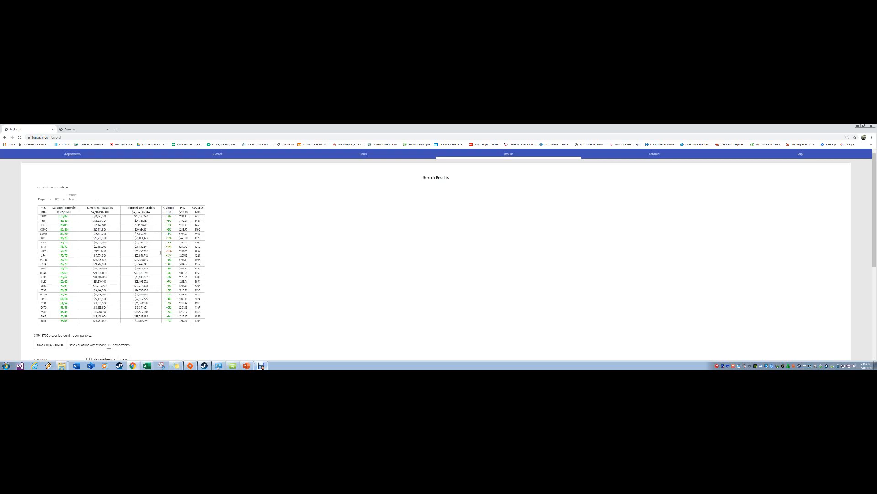
{"action": "left_click", "coordinate": [64, 199]}
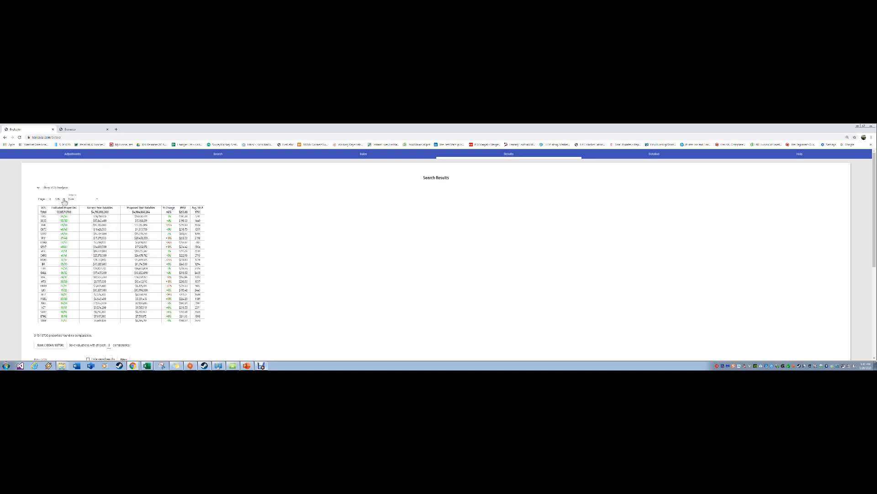
{"action": "left_click", "coordinate": [64, 200]}
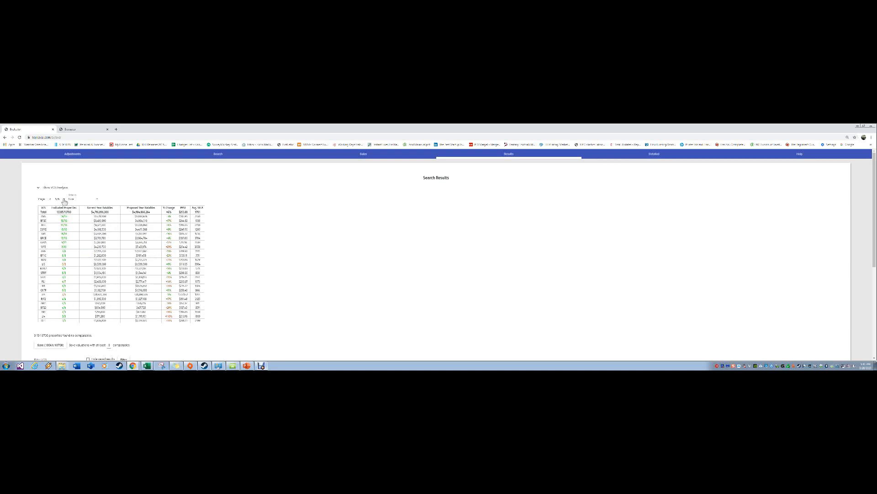
{"action": "left_click", "coordinate": [64, 200]}
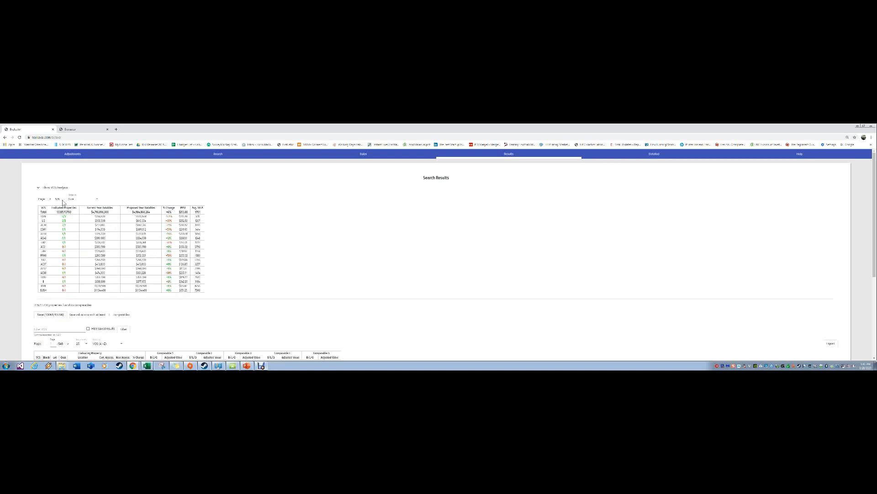
{"action": "left_click", "coordinate": [49, 200]}
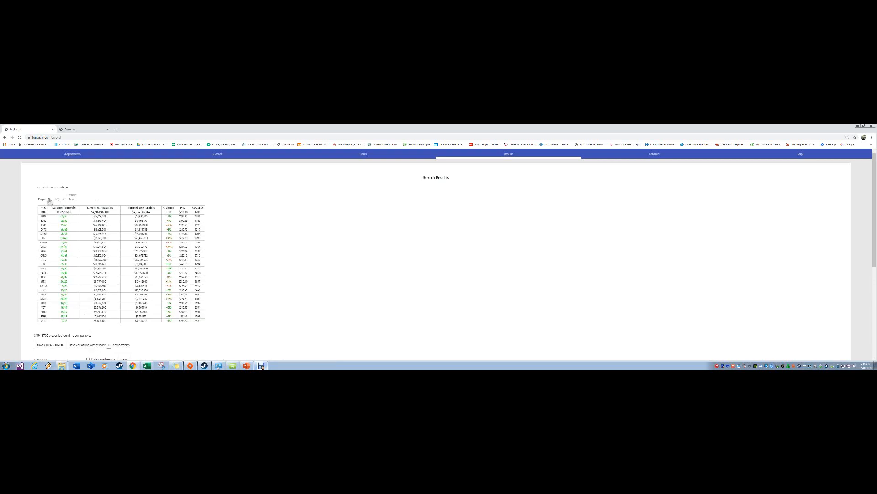
{"action": "left_click", "coordinate": [64, 200]}
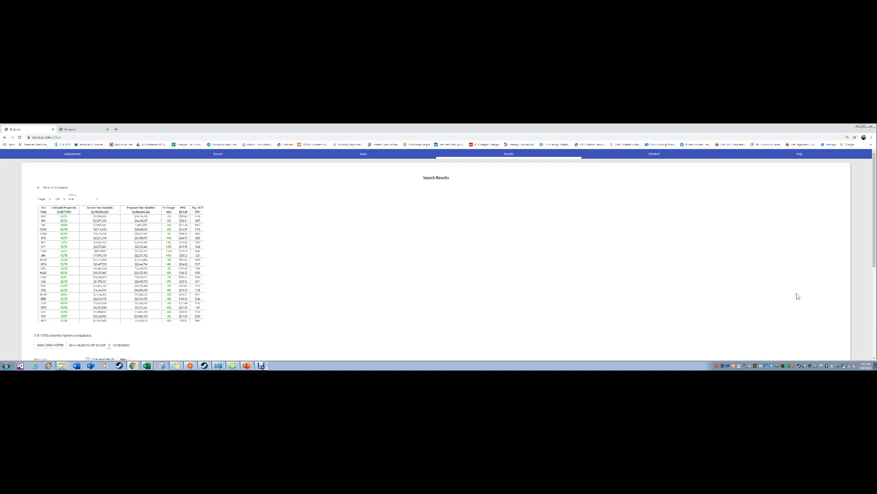
Export the evaluated properties list in the search results to CSV, keeping the default value-shift alert threshold.
{"action": "scroll", "coordinate": [360, 293], "scroll_direction": "down", "scroll_amount": 1}
{"action": "scroll", "coordinate": [360, 294], "scroll_direction": "down", "scroll_amount": 5}
{"action": "scroll", "coordinate": [226, 261], "scroll_direction": "up", "scroll_amount": 3}
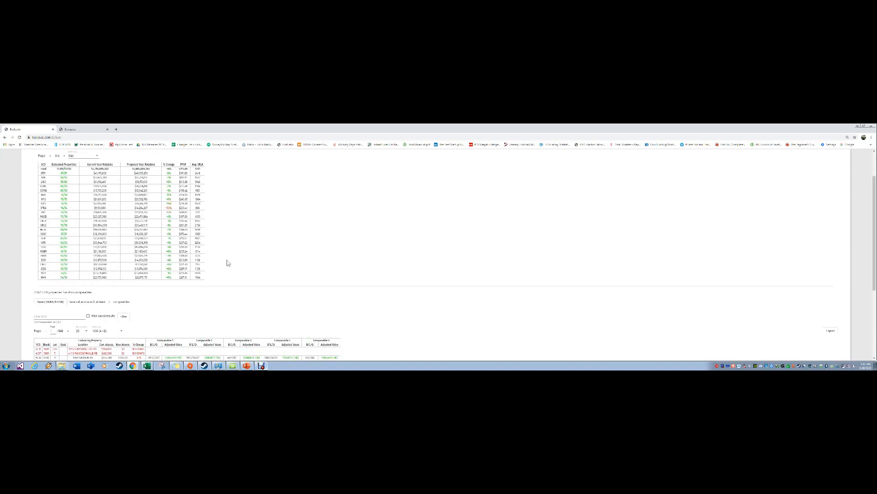
{"action": "scroll", "coordinate": [558, 254], "scroll_direction": "down", "scroll_amount": 4}
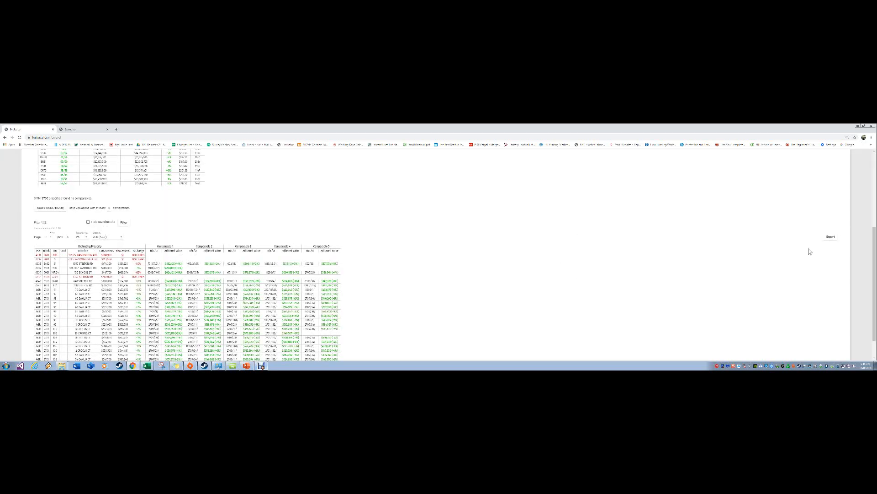
{"action": "left_click", "coordinate": [831, 236]}
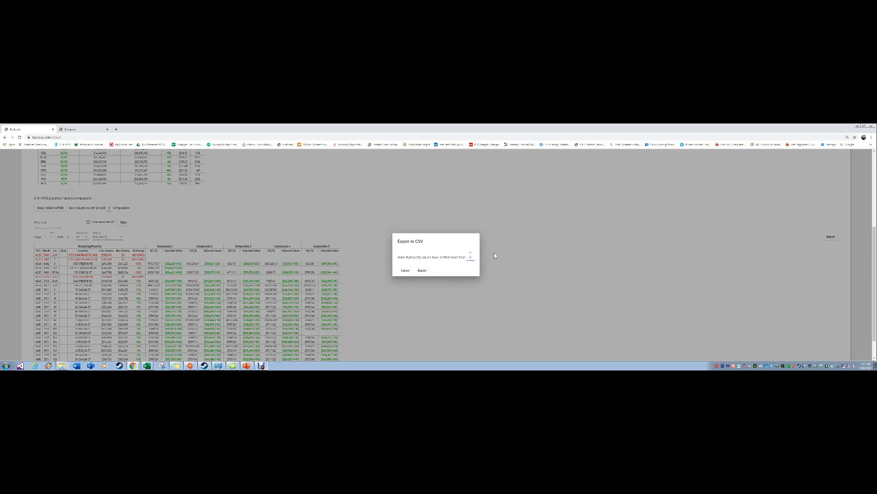
{"action": "left_click", "coordinate": [423, 270]}
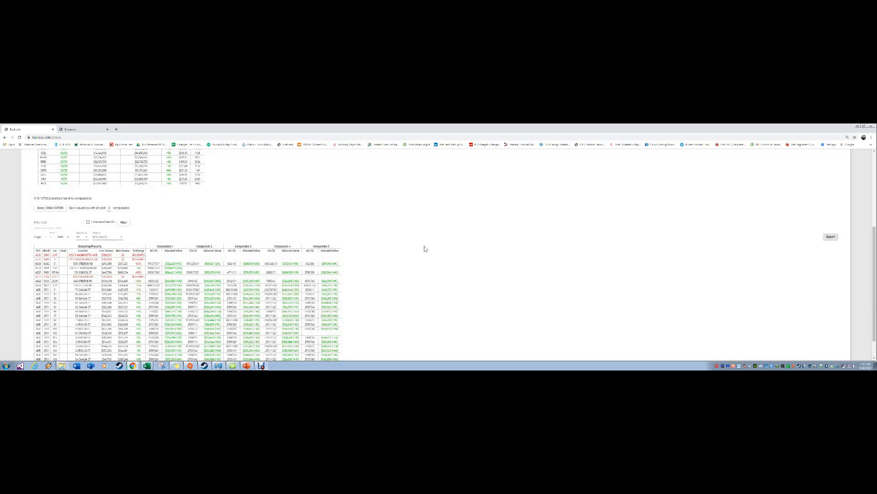
Move the browser window aside, maximize the exported evaluations workbook in Excel and enable editing on it.
{"action": "left_click_drag", "start_coordinate": [416, 127], "coordinate": [876, 123]}
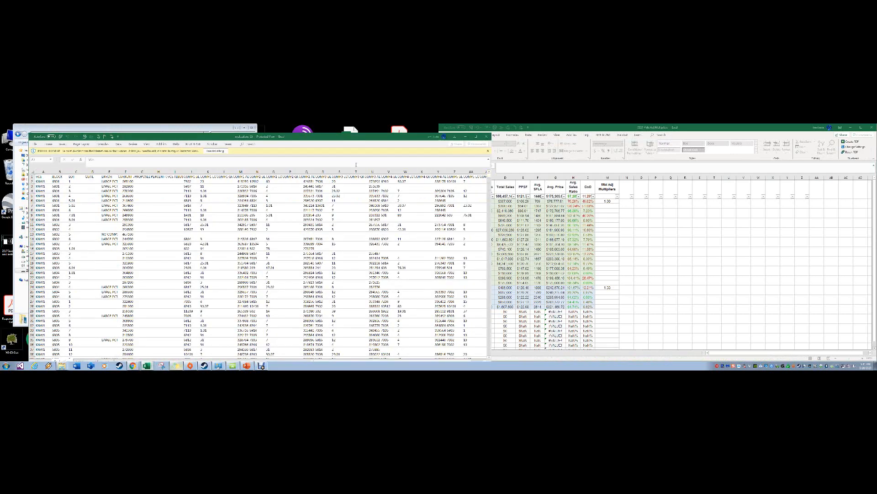
{"action": "left_click_drag", "start_coordinate": [350, 140], "coordinate": [398, 135]}
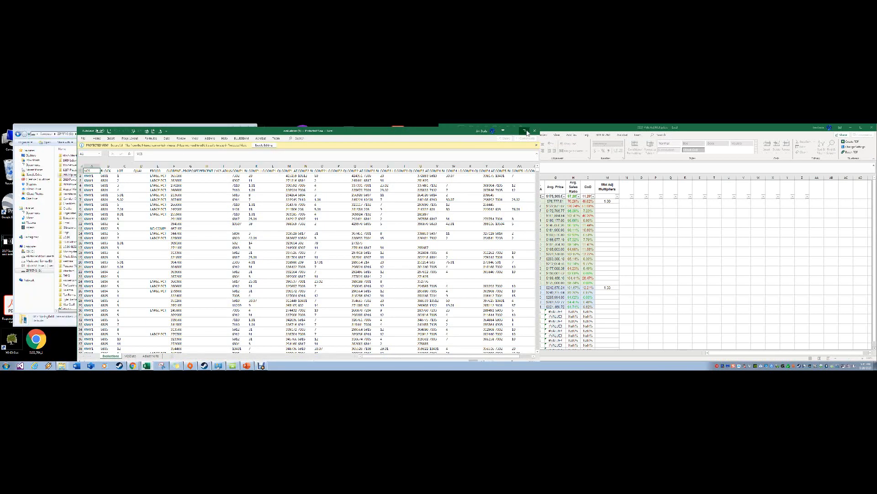
{"action": "left_click", "coordinate": [525, 131]}
{"action": "left_click", "coordinate": [127, 249]}
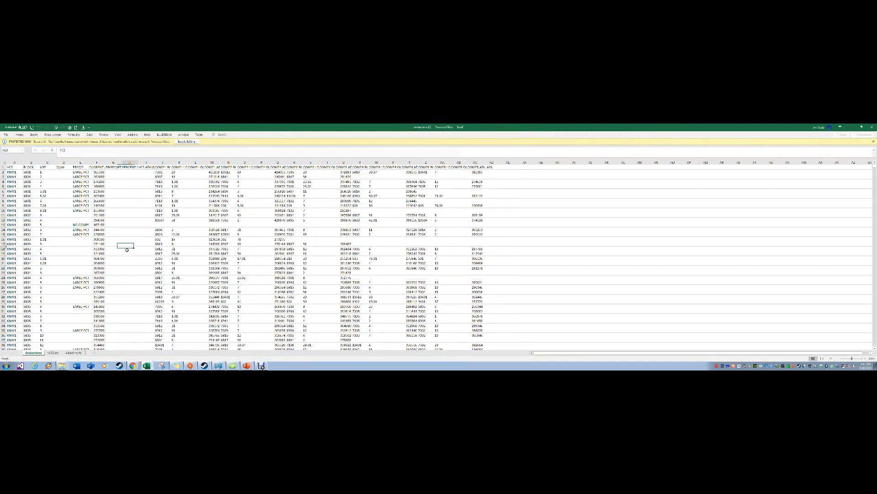
{"action": "left_click", "coordinate": [128, 240]}
{"action": "left_click_drag", "start_coordinate": [128, 224], "coordinate": [128, 219]}
{"action": "left_click", "coordinate": [194, 142]}
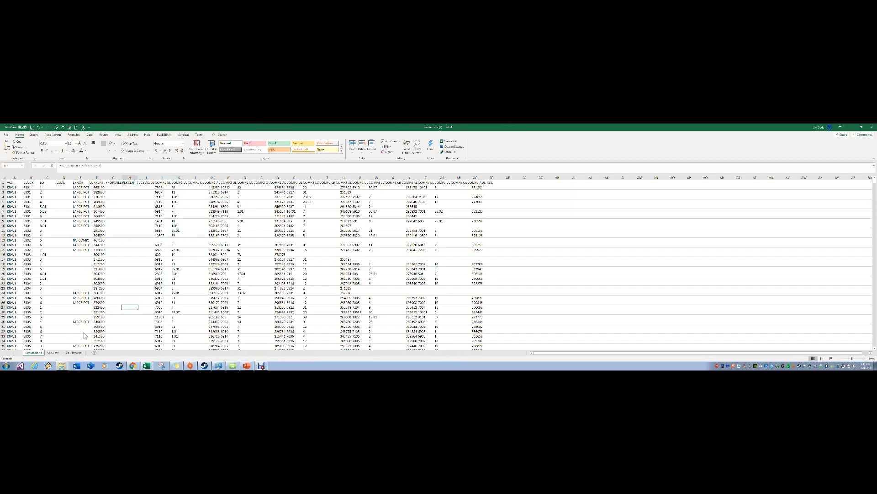
Review the exported workbook's VCS data sheet and autofit column C so its proposed totals are fully readable.
{"action": "left_click", "coordinate": [53, 353]}
{"action": "left_click", "coordinate": [97, 204]}
{"action": "scroll", "coordinate": [60, 239], "scroll_direction": "down", "scroll_amount": 4}
{"action": "scroll", "coordinate": [61, 239], "scroll_direction": "up", "scroll_amount": 4}
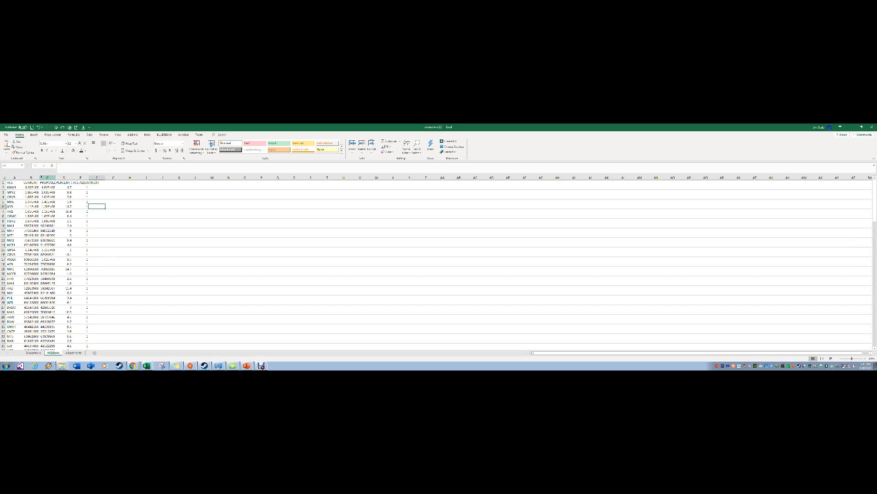
{"action": "left_click", "coordinate": [49, 177]}
{"action": "double_click", "coordinate": [57, 177]}
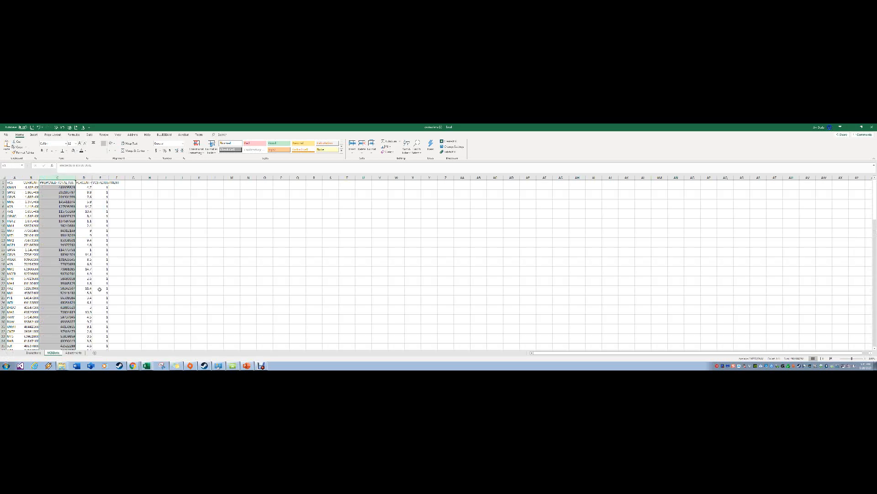
{"action": "left_click", "coordinate": [100, 289]}
Examine the adjustment names and values, down to the adjustment type note, on the exported workbook's Adjustments sheet.
{"action": "left_click", "coordinate": [75, 353]}
{"action": "left_click", "coordinate": [36, 226]}
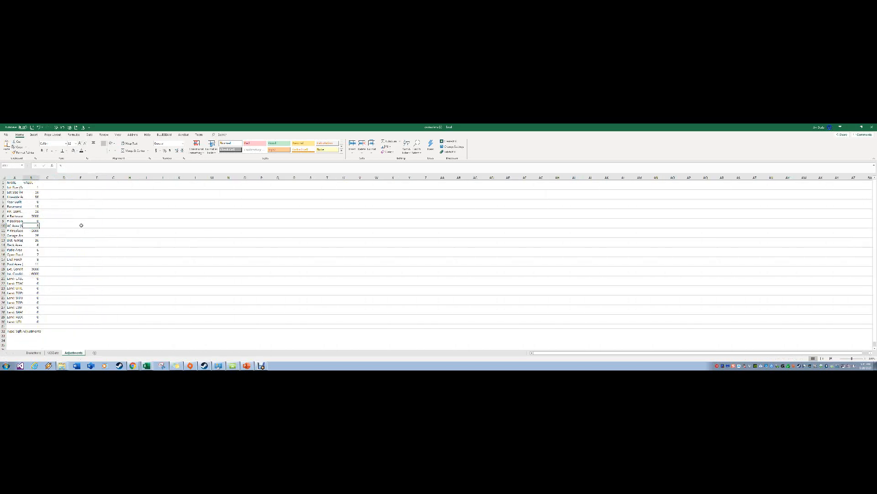
{"action": "left_click_drag", "start_coordinate": [29, 188], "coordinate": [29, 322]}
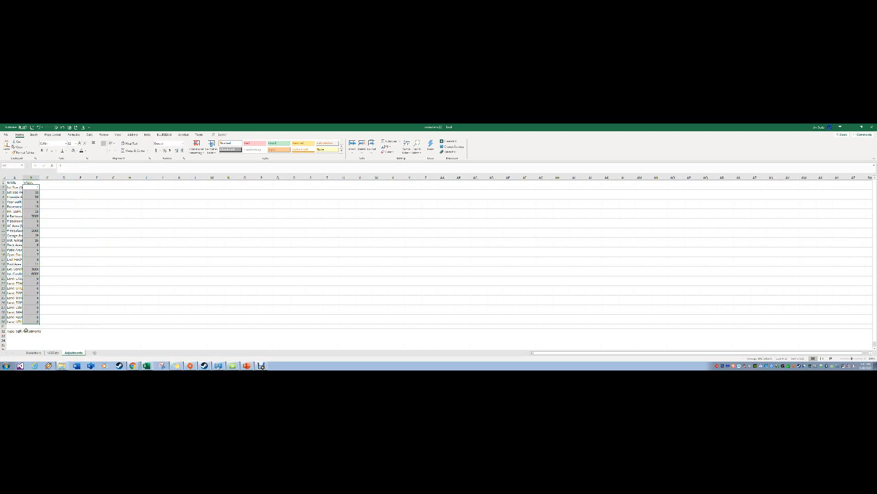
{"action": "left_click", "coordinate": [29, 321]}
{"action": "left_click_drag", "start_coordinate": [29, 187], "coordinate": [19, 336]}
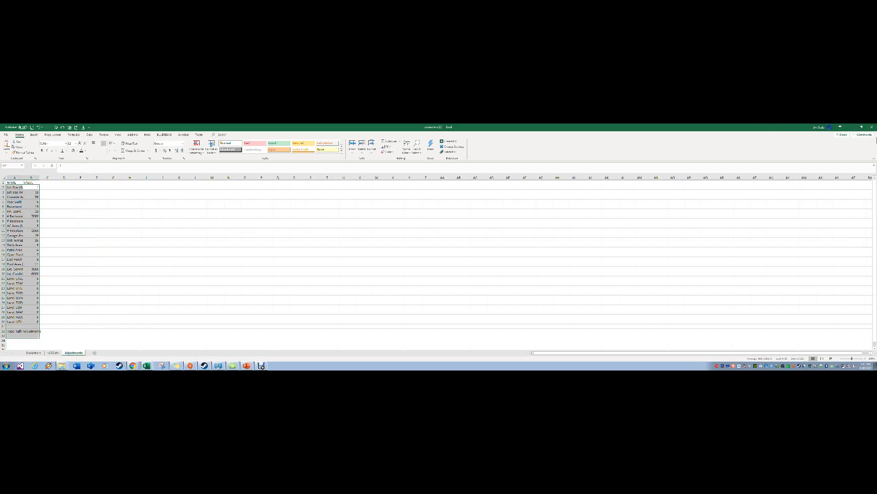
Switch back to the browser window showing the Evaluator search results.
{"action": "left_click", "coordinate": [131, 365]}
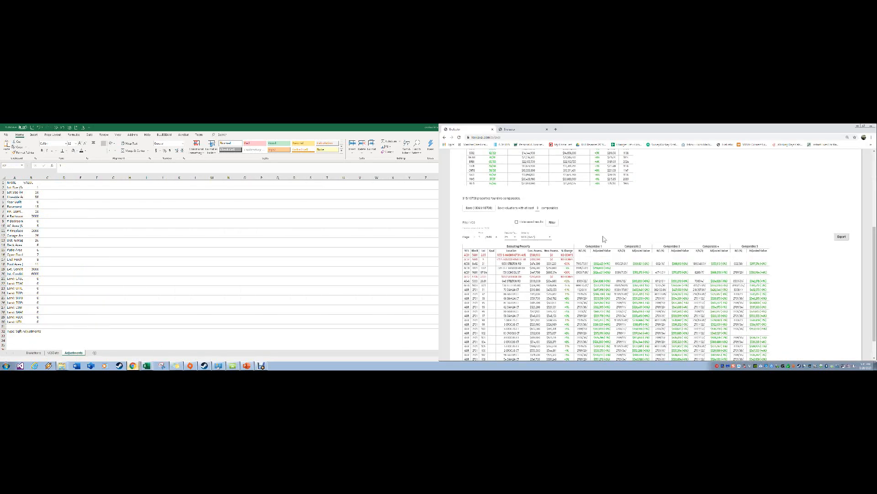
{"action": "left_click", "coordinate": [864, 126]}
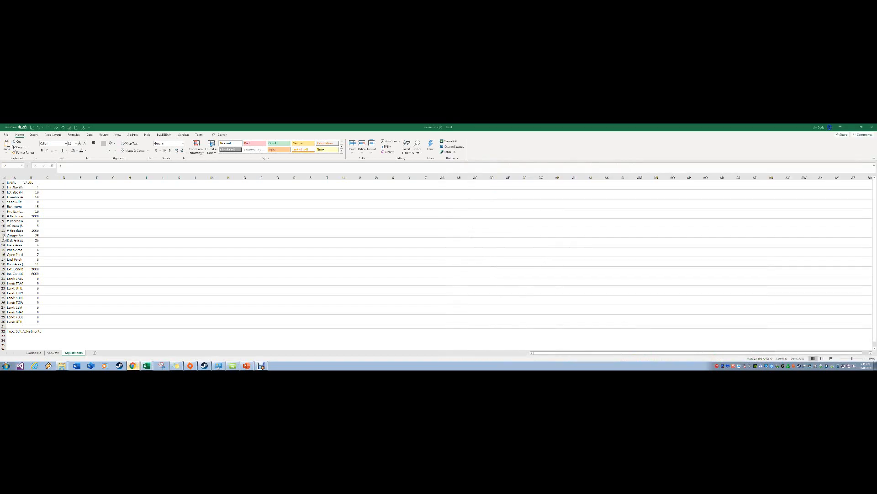